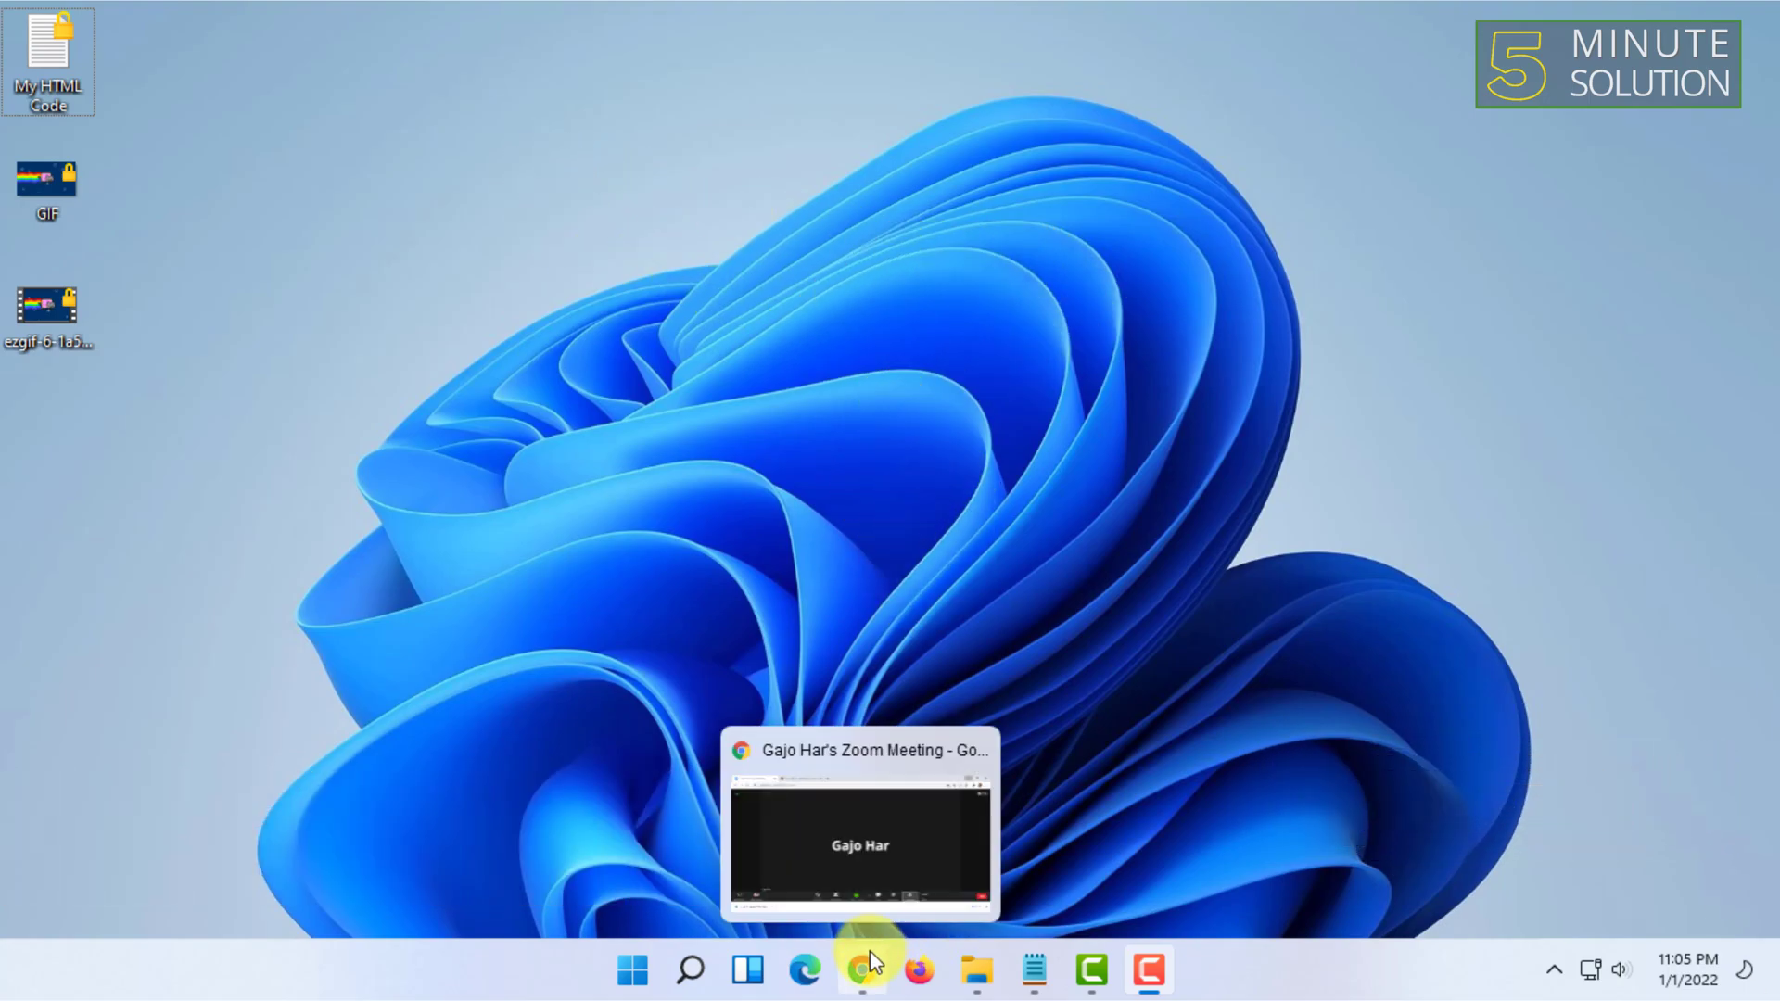
Preview the Nyan Cat GIF in the image viewer, zooming in and out, then close it
{"action": "double_click", "coordinate": [47, 185]}
{"action": "double_click", "coordinate": [798, 422]}
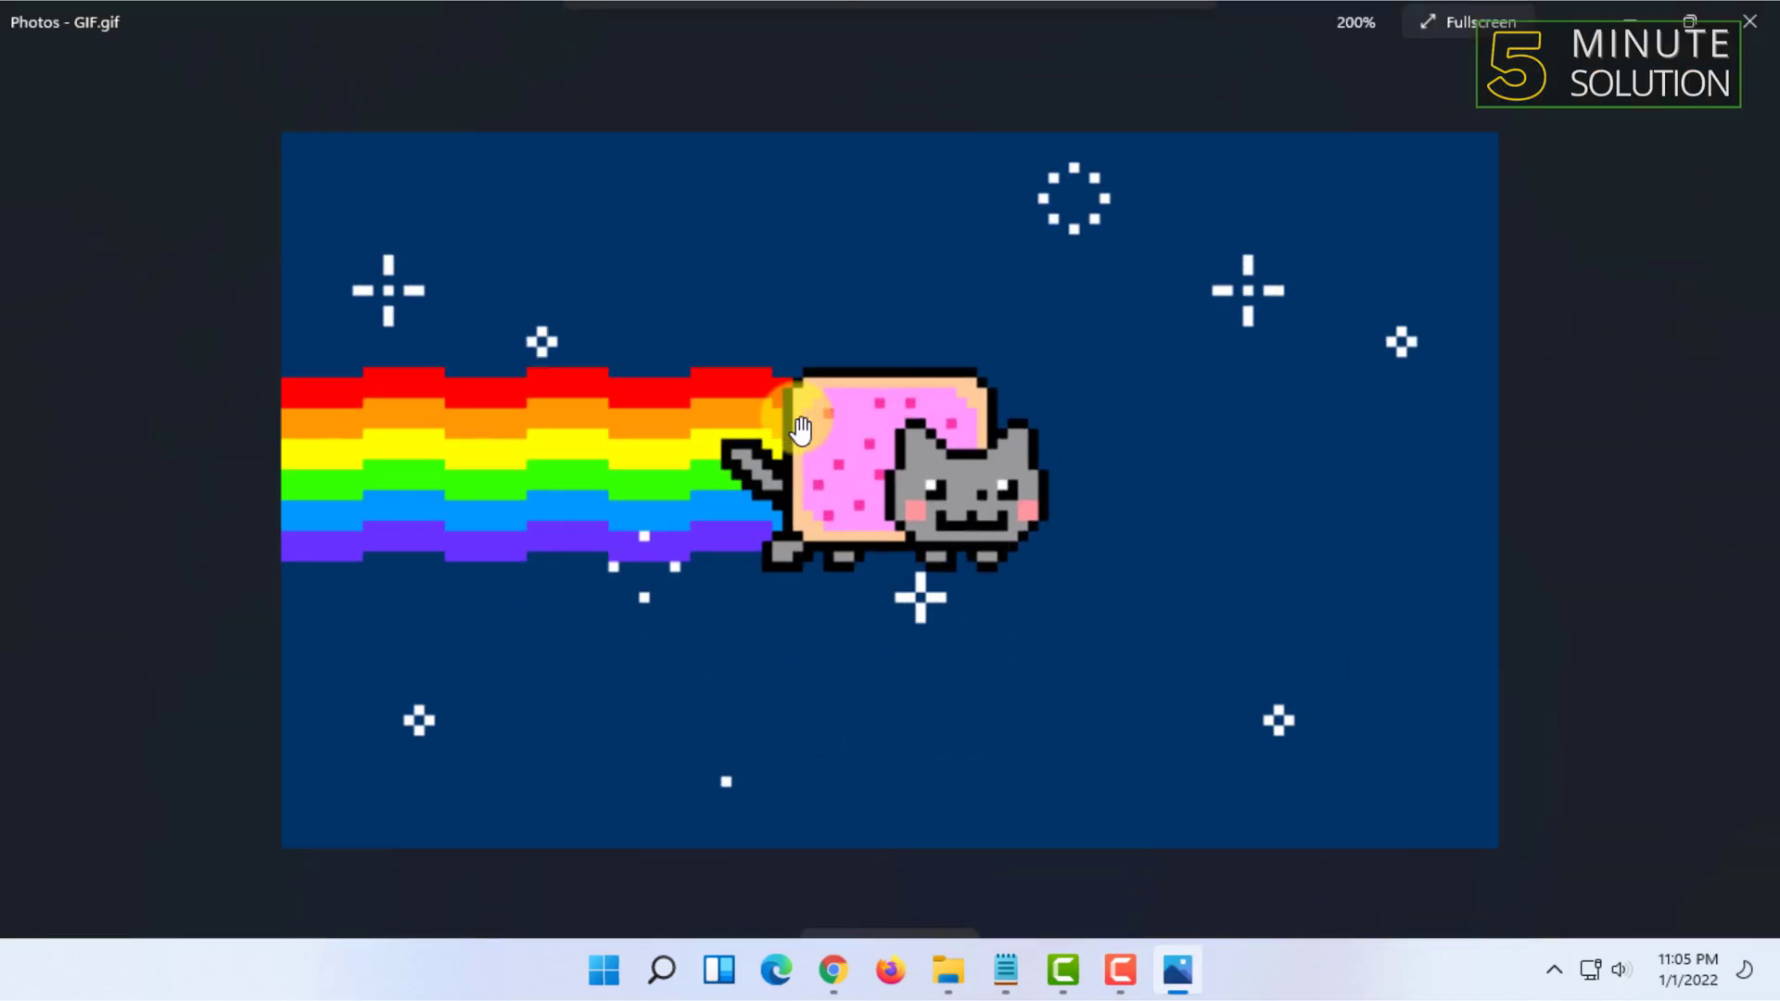
{"action": "double_click", "coordinate": [960, 476]}
{"action": "left_click", "coordinate": [1742, 24]}
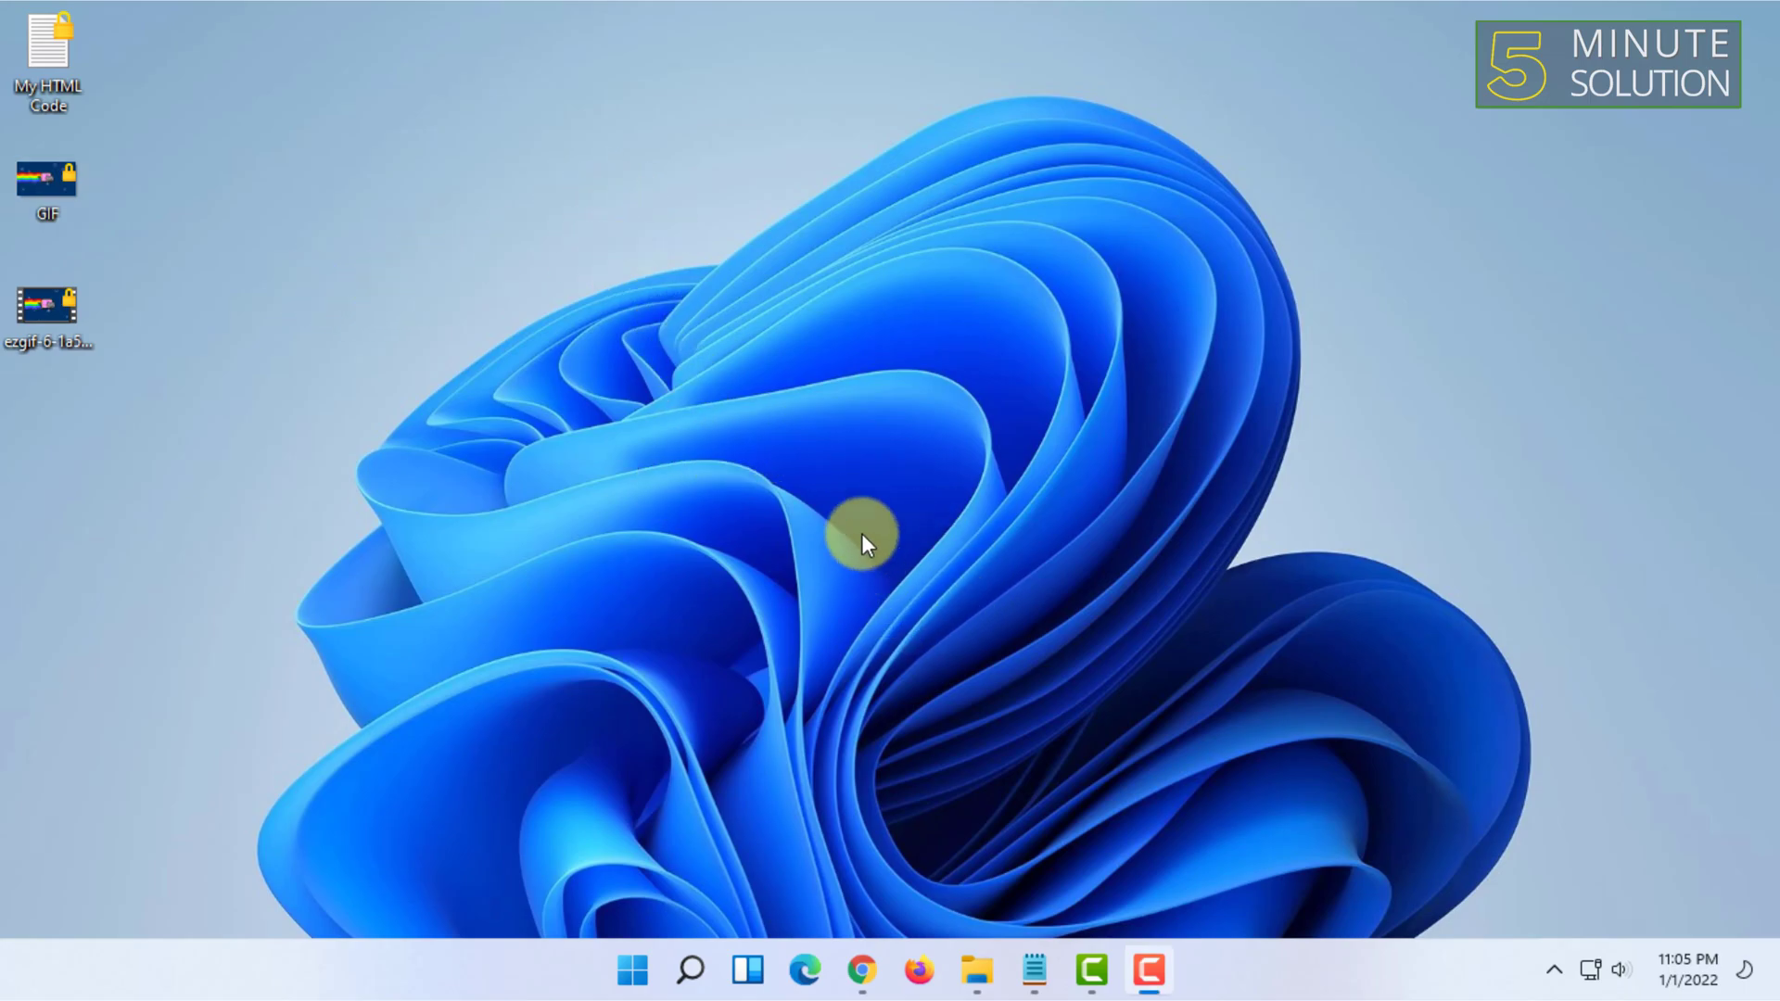
Bring Chrome back to the 'Online GIF to MP4 Video converter' tab and inspect its address
{"action": "left_click", "coordinate": [860, 968]}
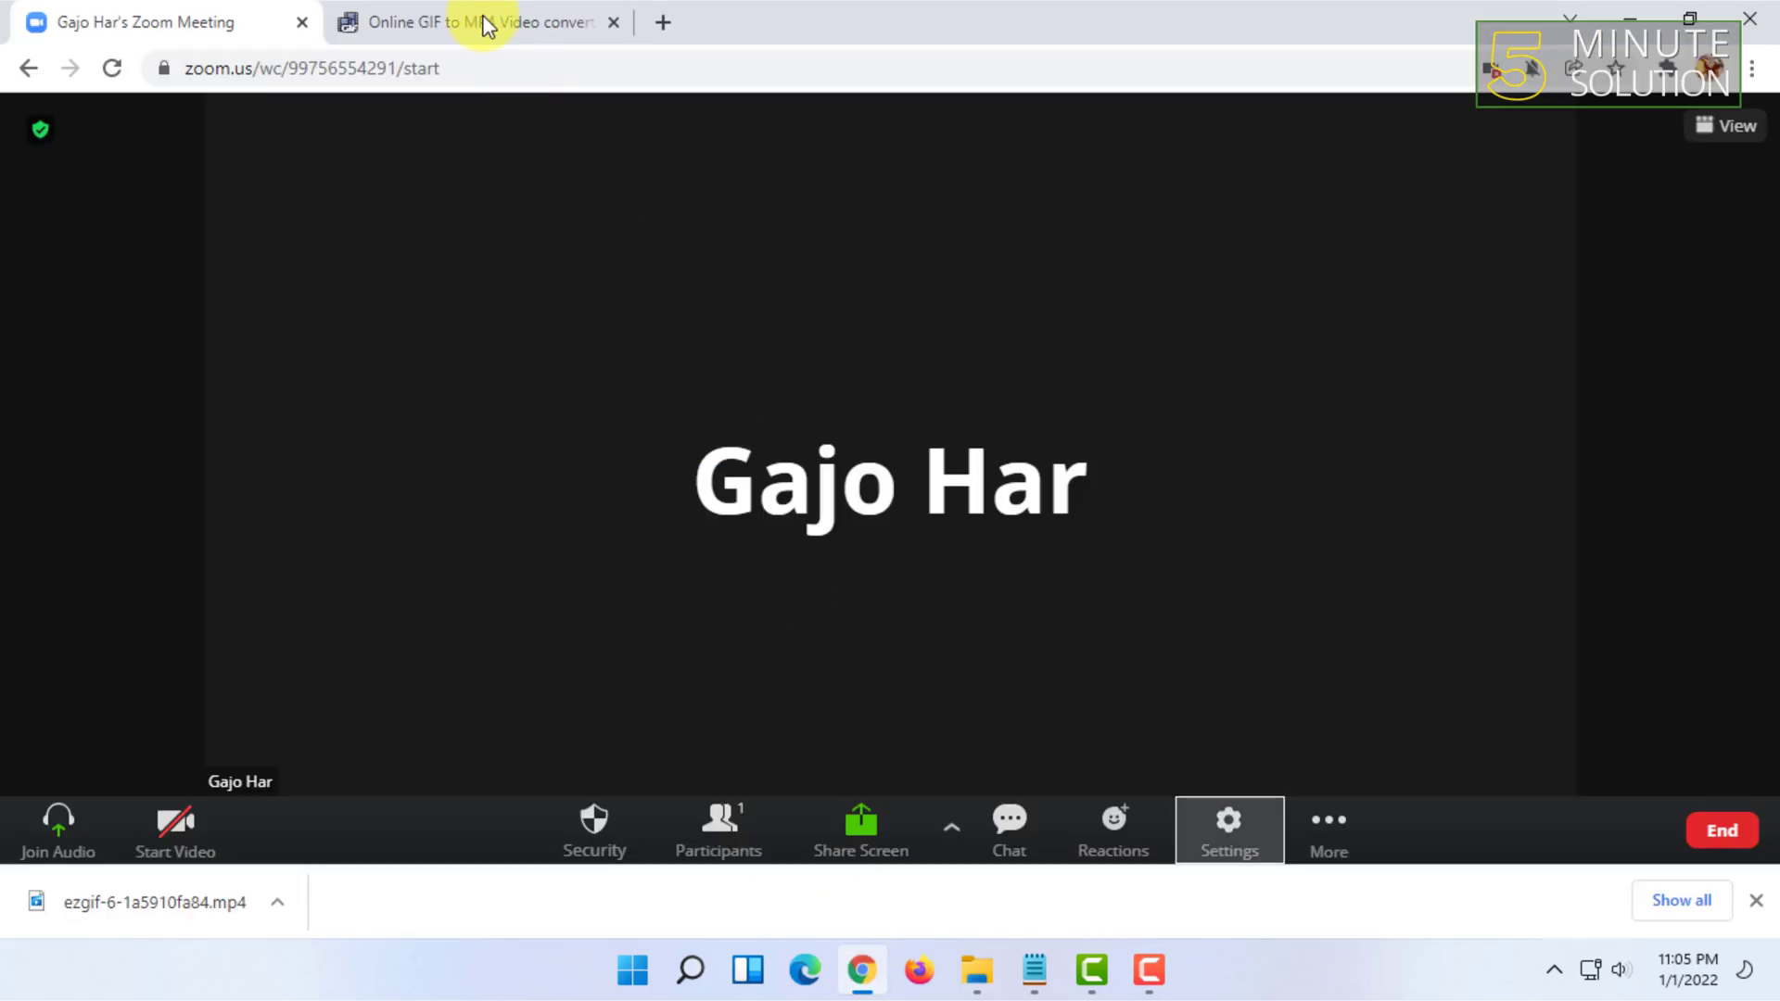
{"action": "left_click", "coordinate": [430, 17]}
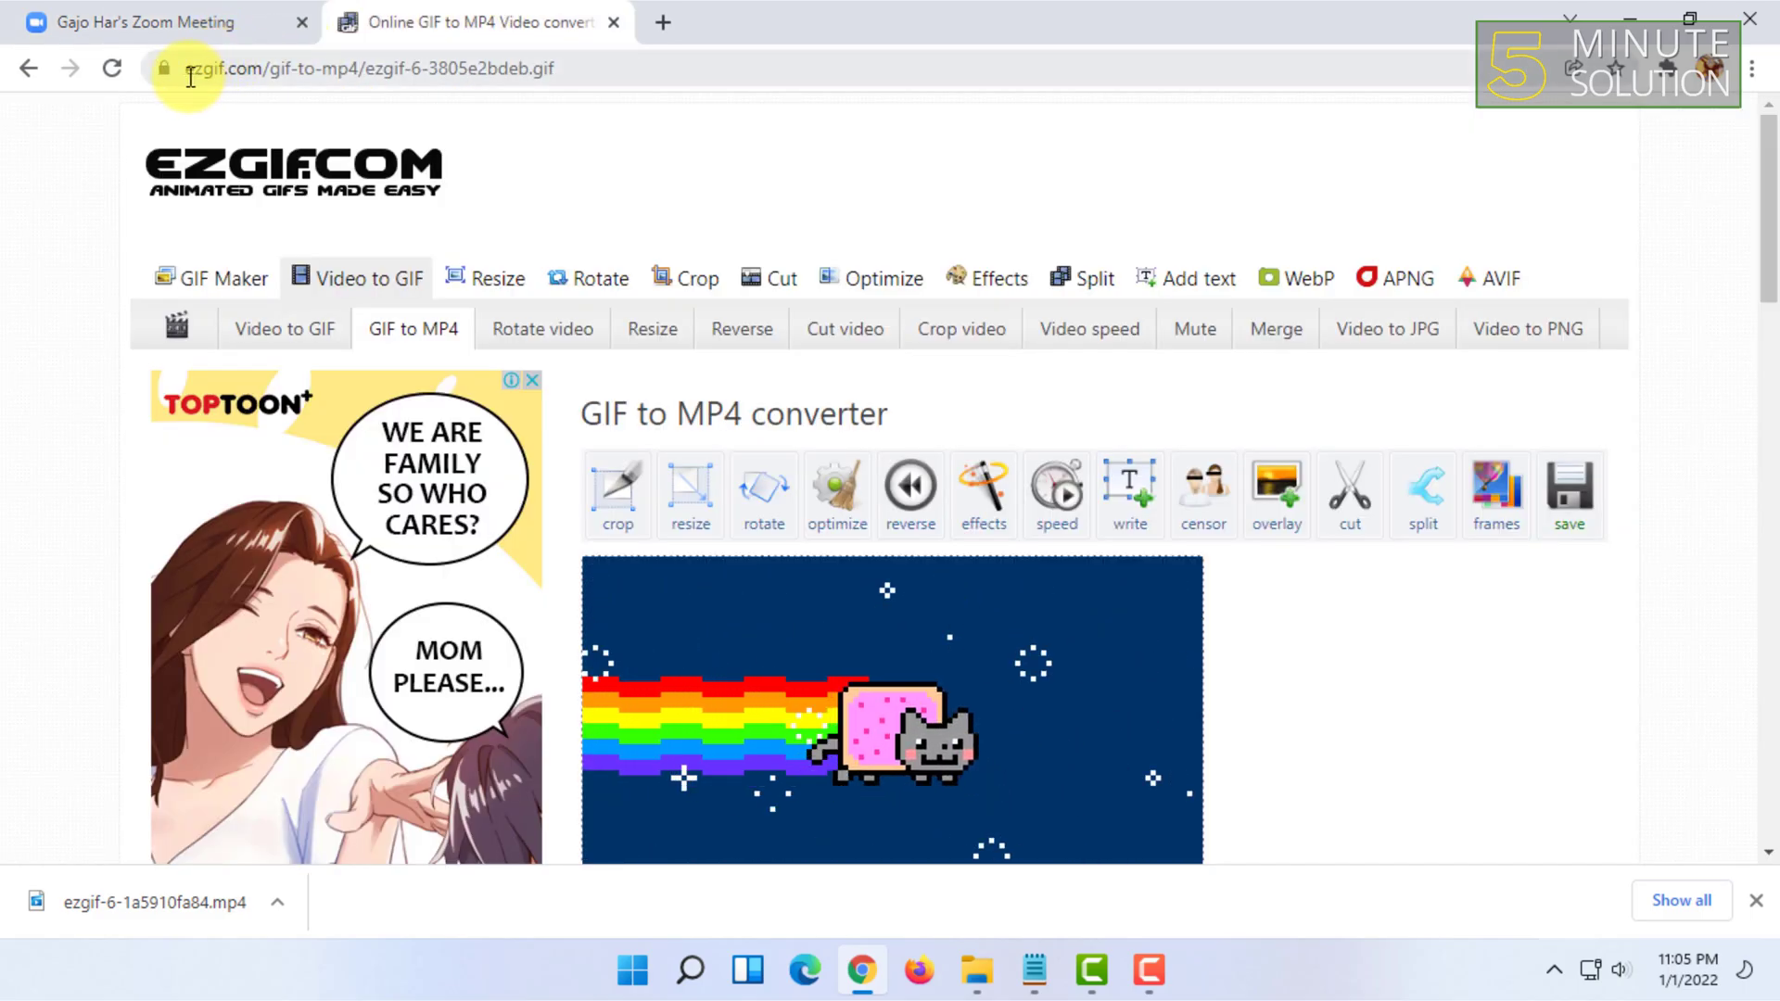
{"action": "left_click_drag", "start_coordinate": [186, 68], "coordinate": [289, 71]}
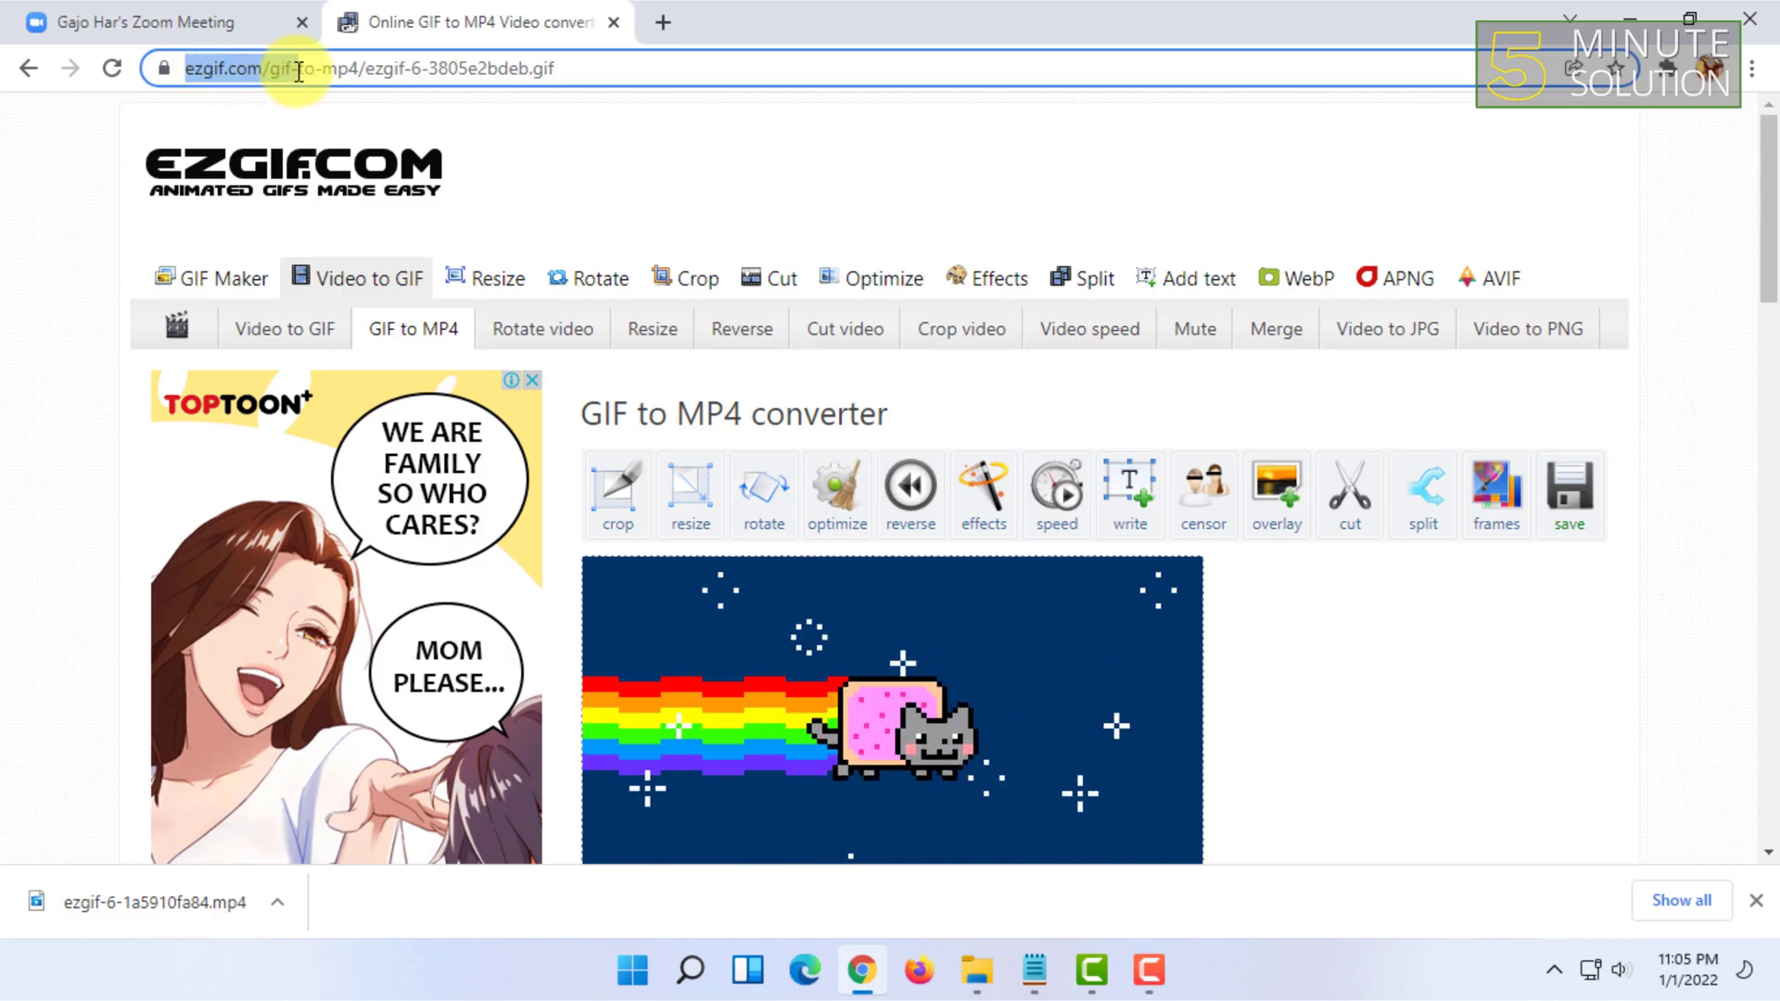
{"action": "mouse_move", "coordinate": [288, 71]}
{"action": "left_mouse_down"}
{"action": "mouse_move", "coordinate": [368, 70]}
{"action": "mouse_move", "coordinate": [186, 70]}
{"action": "mouse_move", "coordinate": [257, 71]}
{"action": "mouse_move", "coordinate": [528, 151]}
{"action": "left_mouse_up"}
{"action": "left_click", "coordinate": [547, 178]}
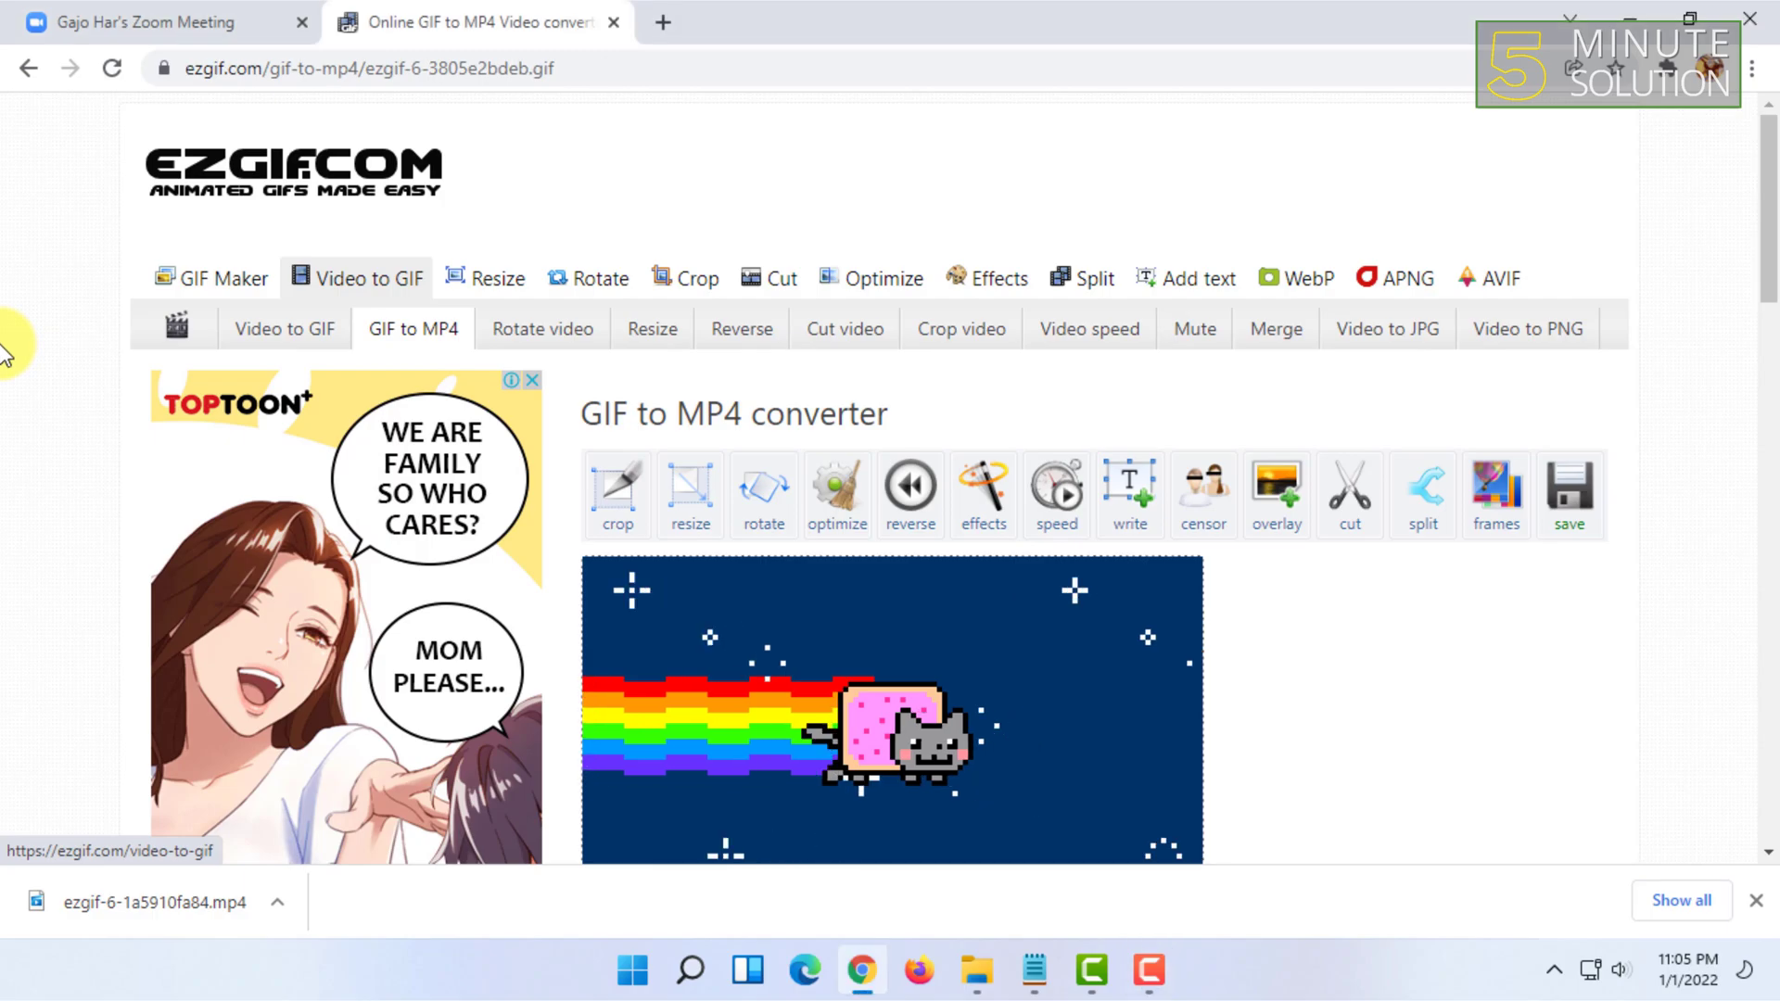
{"action": "scroll", "coordinate": [913, 420], "scroll_direction": "down", "scroll_amount": 1}
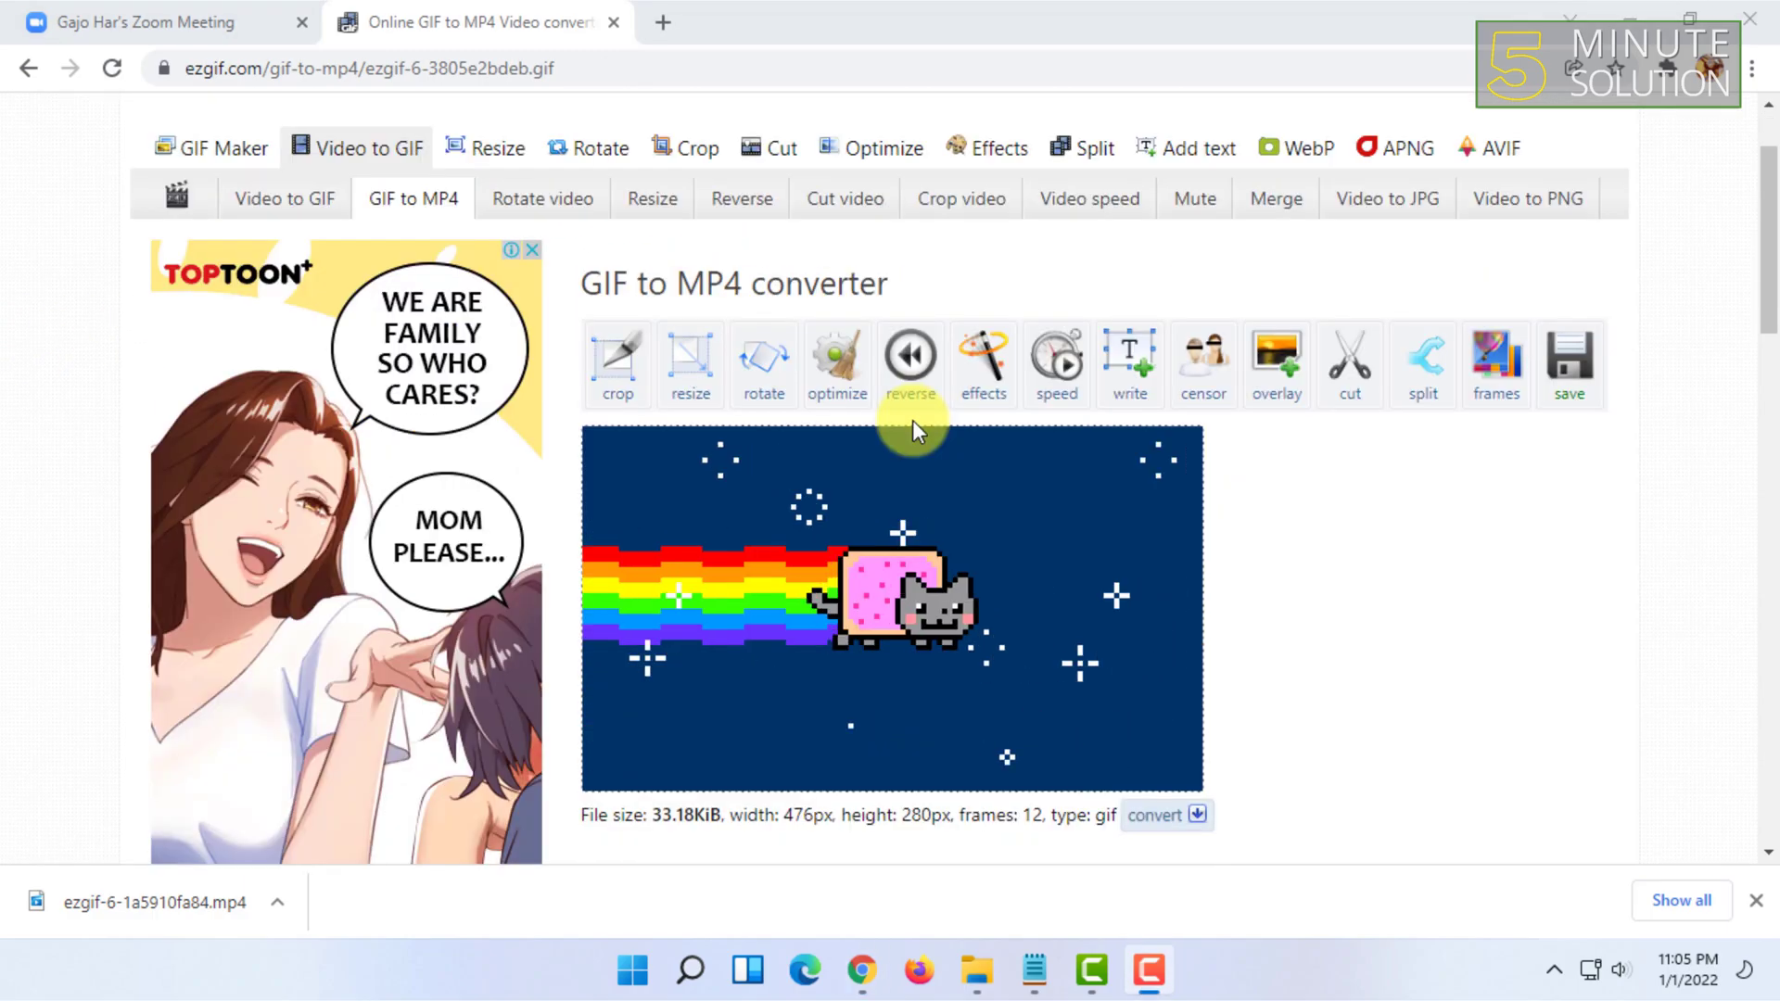
{"action": "scroll", "coordinate": [825, 463], "scroll_direction": "up", "scroll_amount": 1}
{"action": "scroll", "coordinate": [819, 524], "scroll_direction": "down", "scroll_amount": 1}
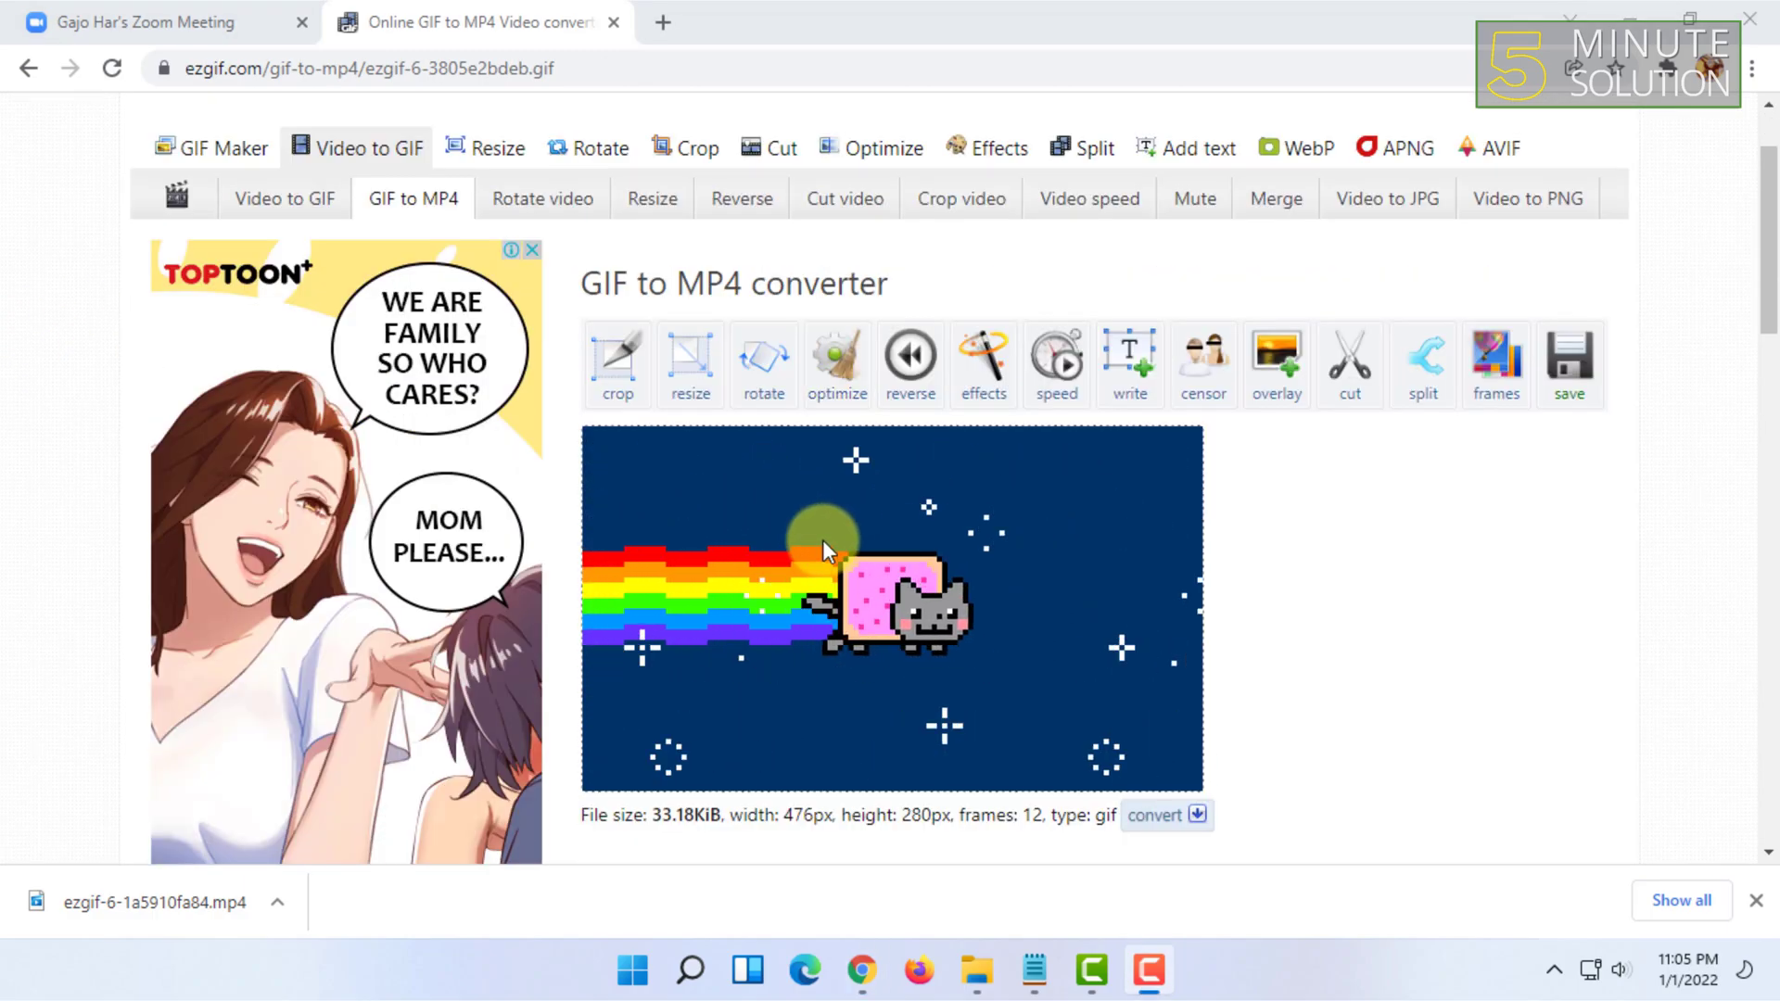
{"action": "scroll", "coordinate": [945, 556], "scroll_direction": "down", "scroll_amount": 1}
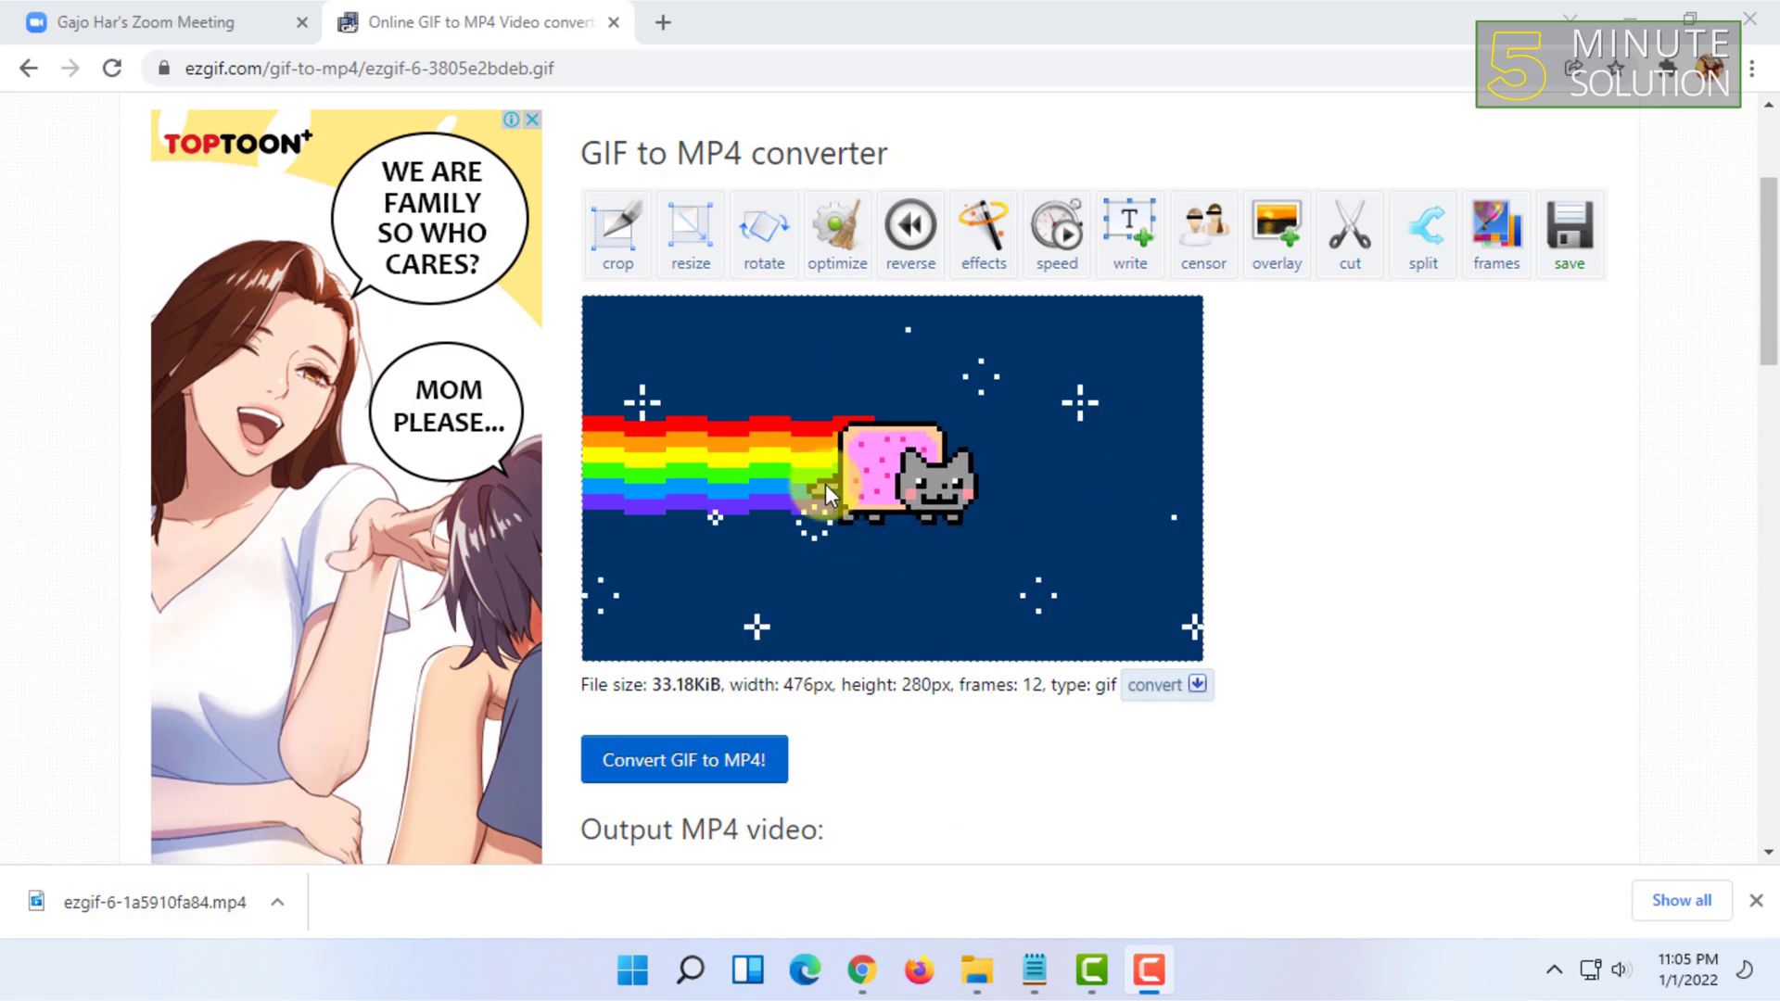
{"action": "scroll", "coordinate": [825, 484], "scroll_direction": "down", "scroll_amount": 1}
{"action": "scroll", "coordinate": [848, 473], "scroll_direction": "up", "scroll_amount": 2}
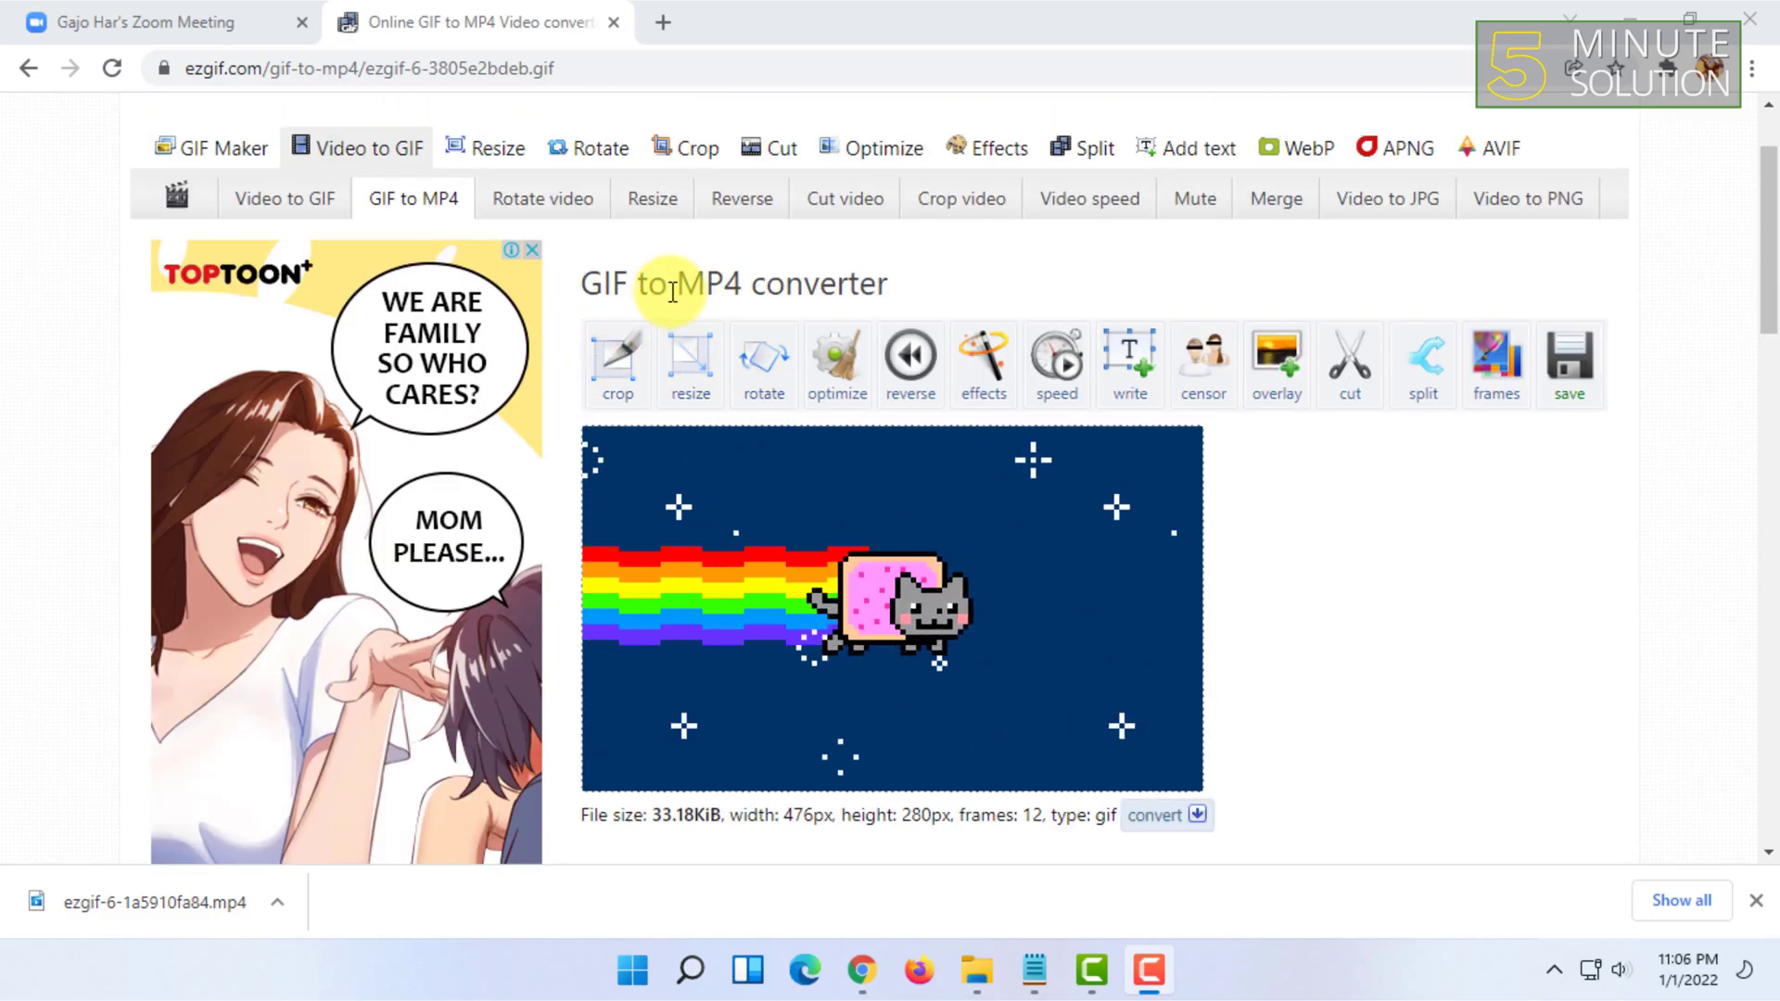
{"action": "scroll", "coordinate": [773, 463], "scroll_direction": "down", "scroll_amount": 2}
{"action": "scroll", "coordinate": [742, 501], "scroll_direction": "down", "scroll_amount": 1}
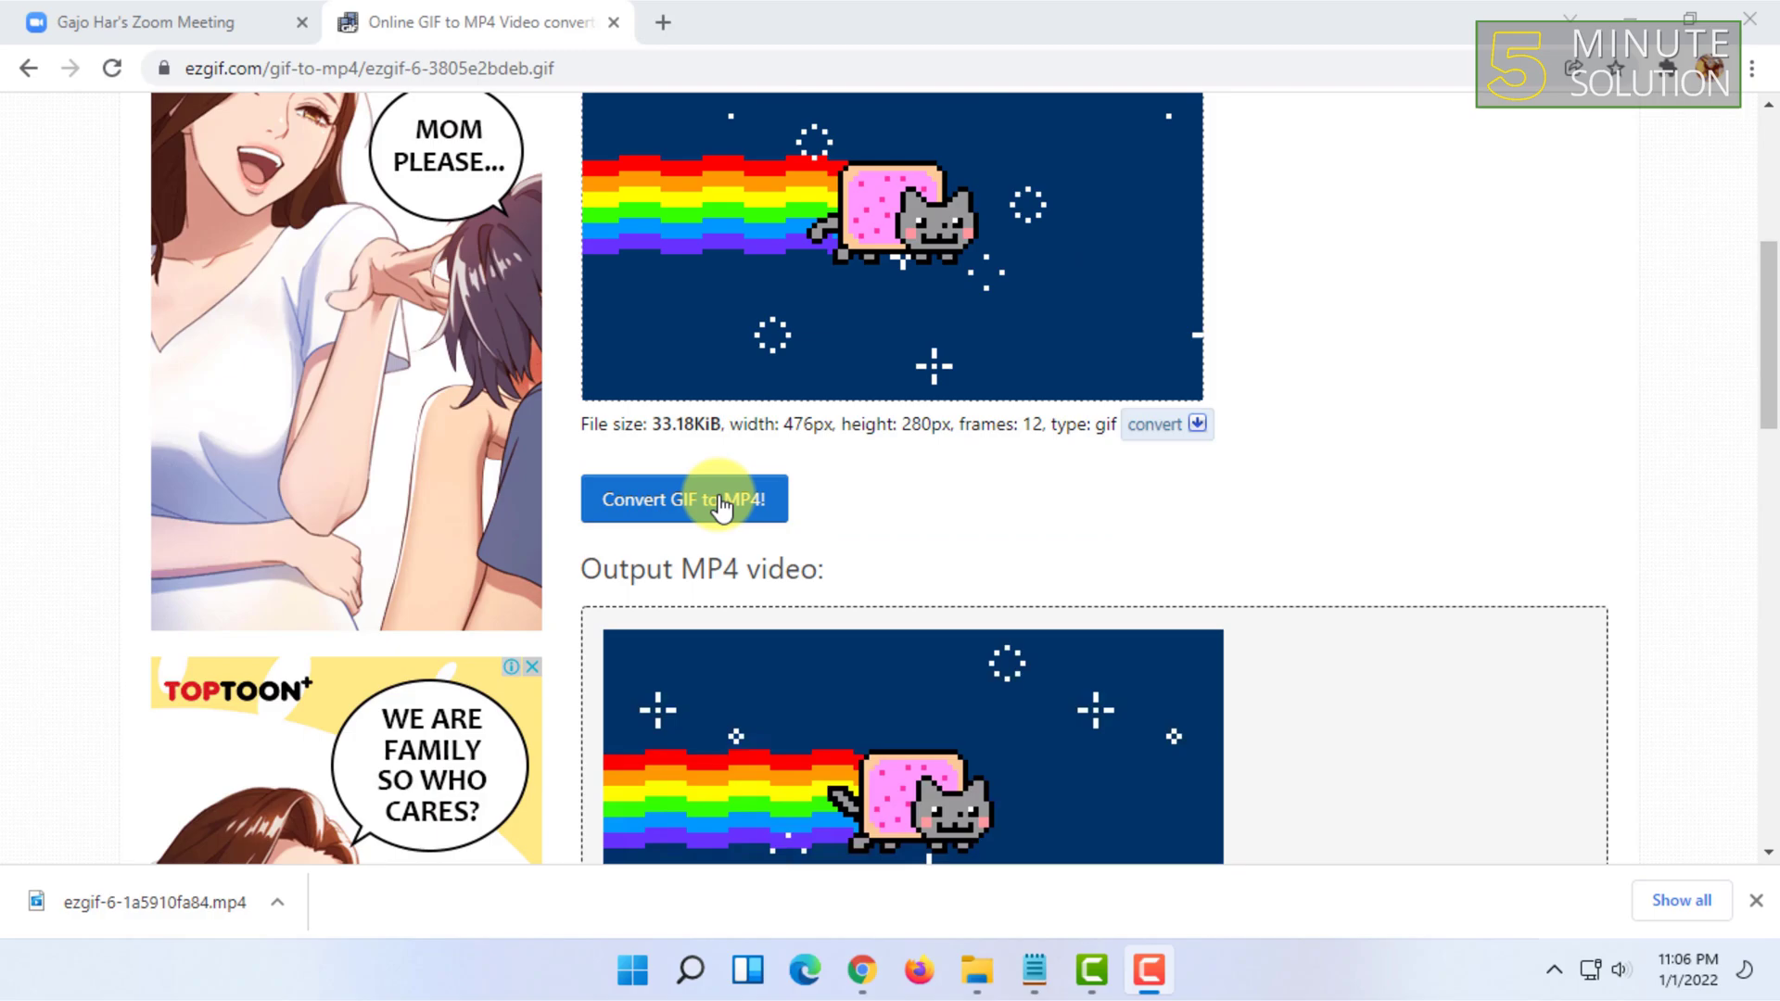
{"action": "scroll", "coordinate": [723, 492], "scroll_direction": "down", "scroll_amount": 2}
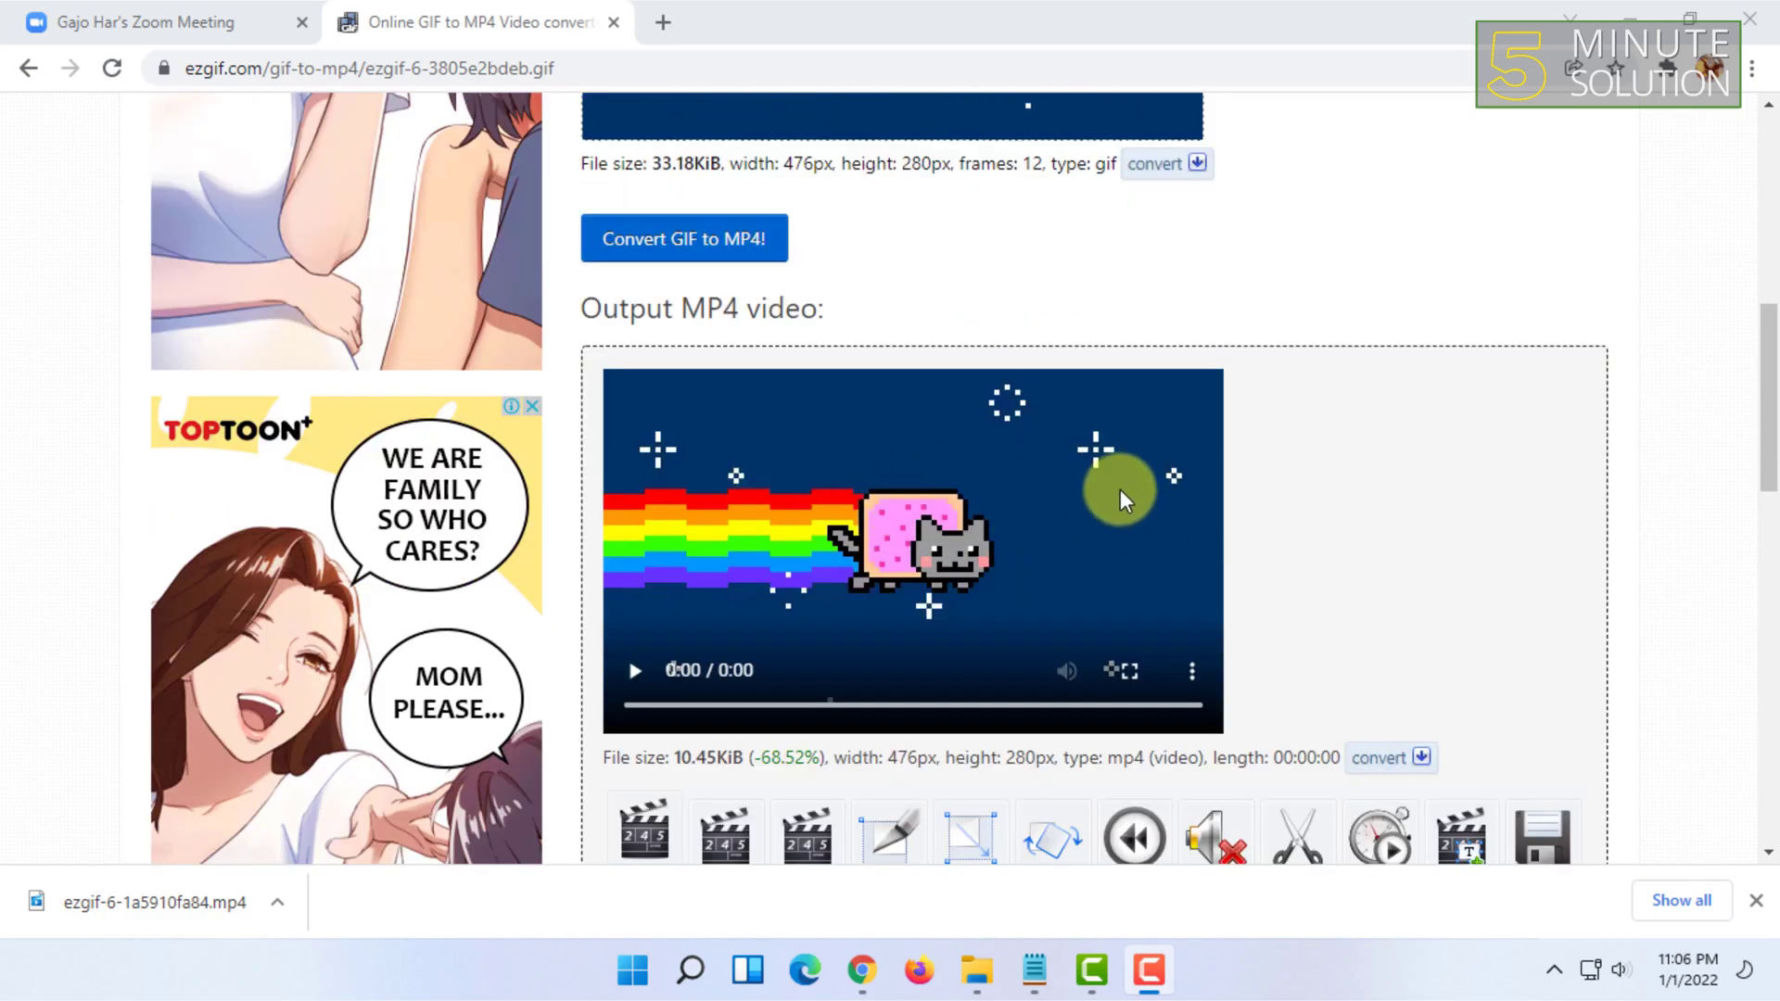
{"action": "scroll", "coordinate": [848, 464], "scroll_direction": "up", "scroll_amount": 3}
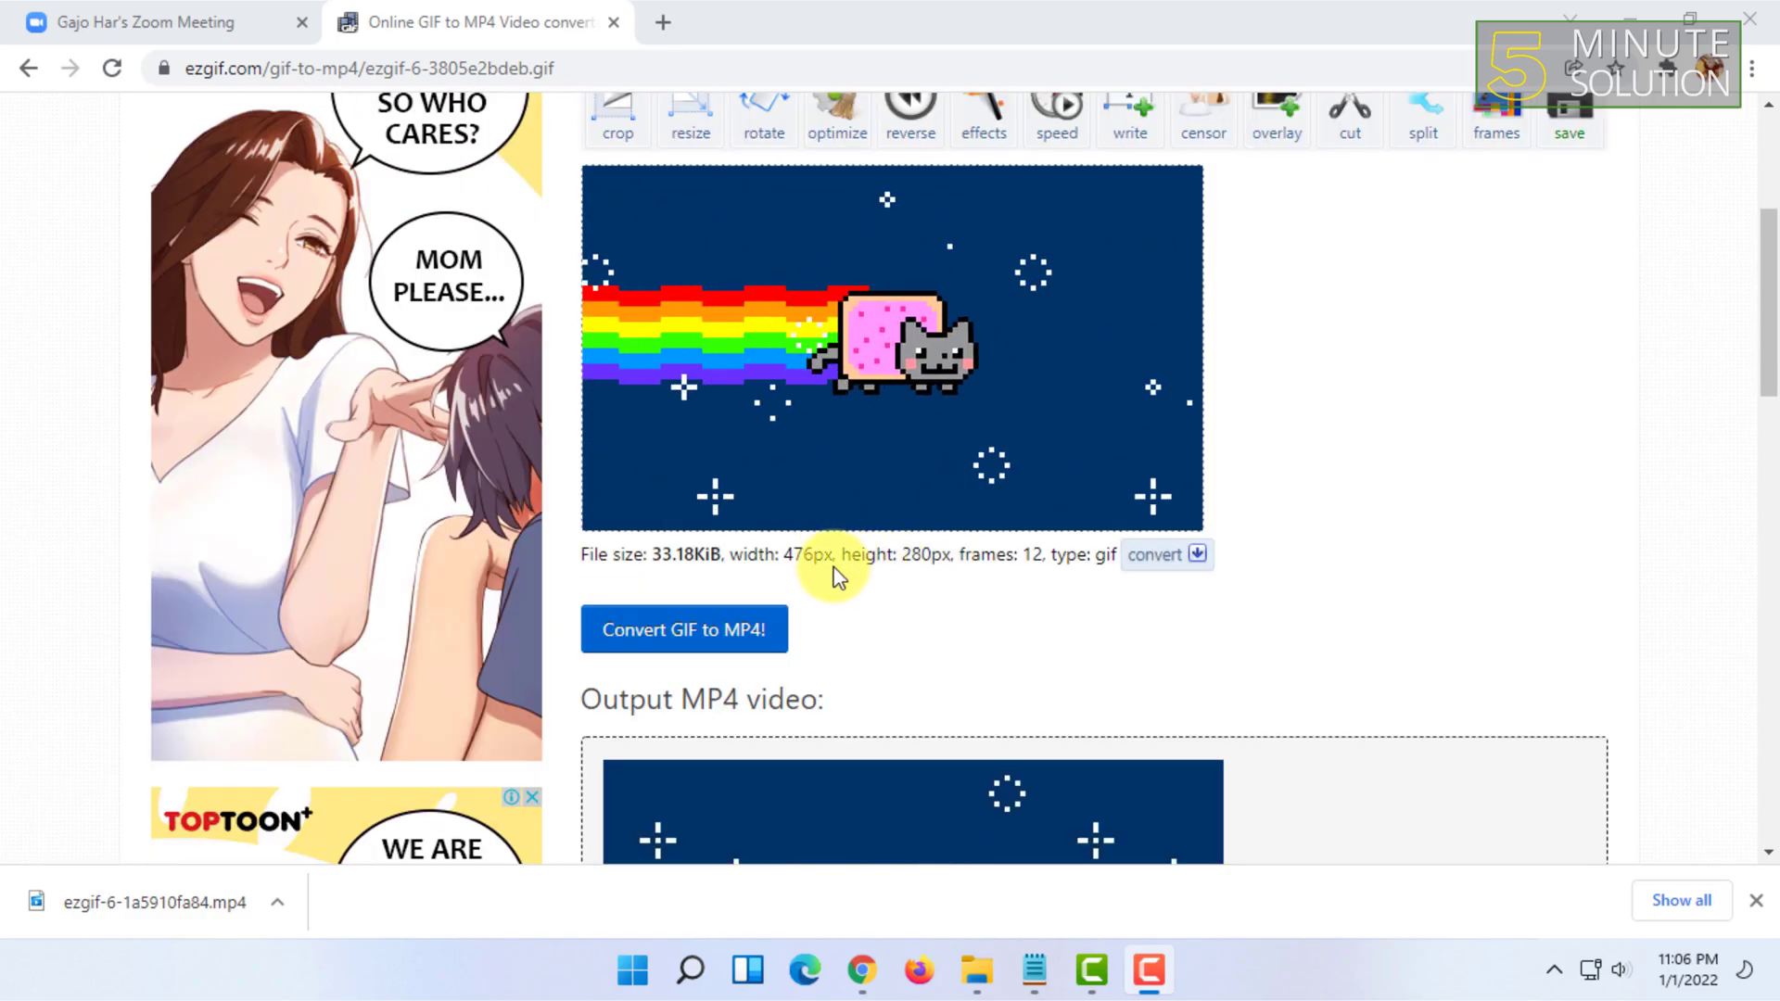
{"action": "scroll", "coordinate": [925, 645], "scroll_direction": "up", "scroll_amount": 2}
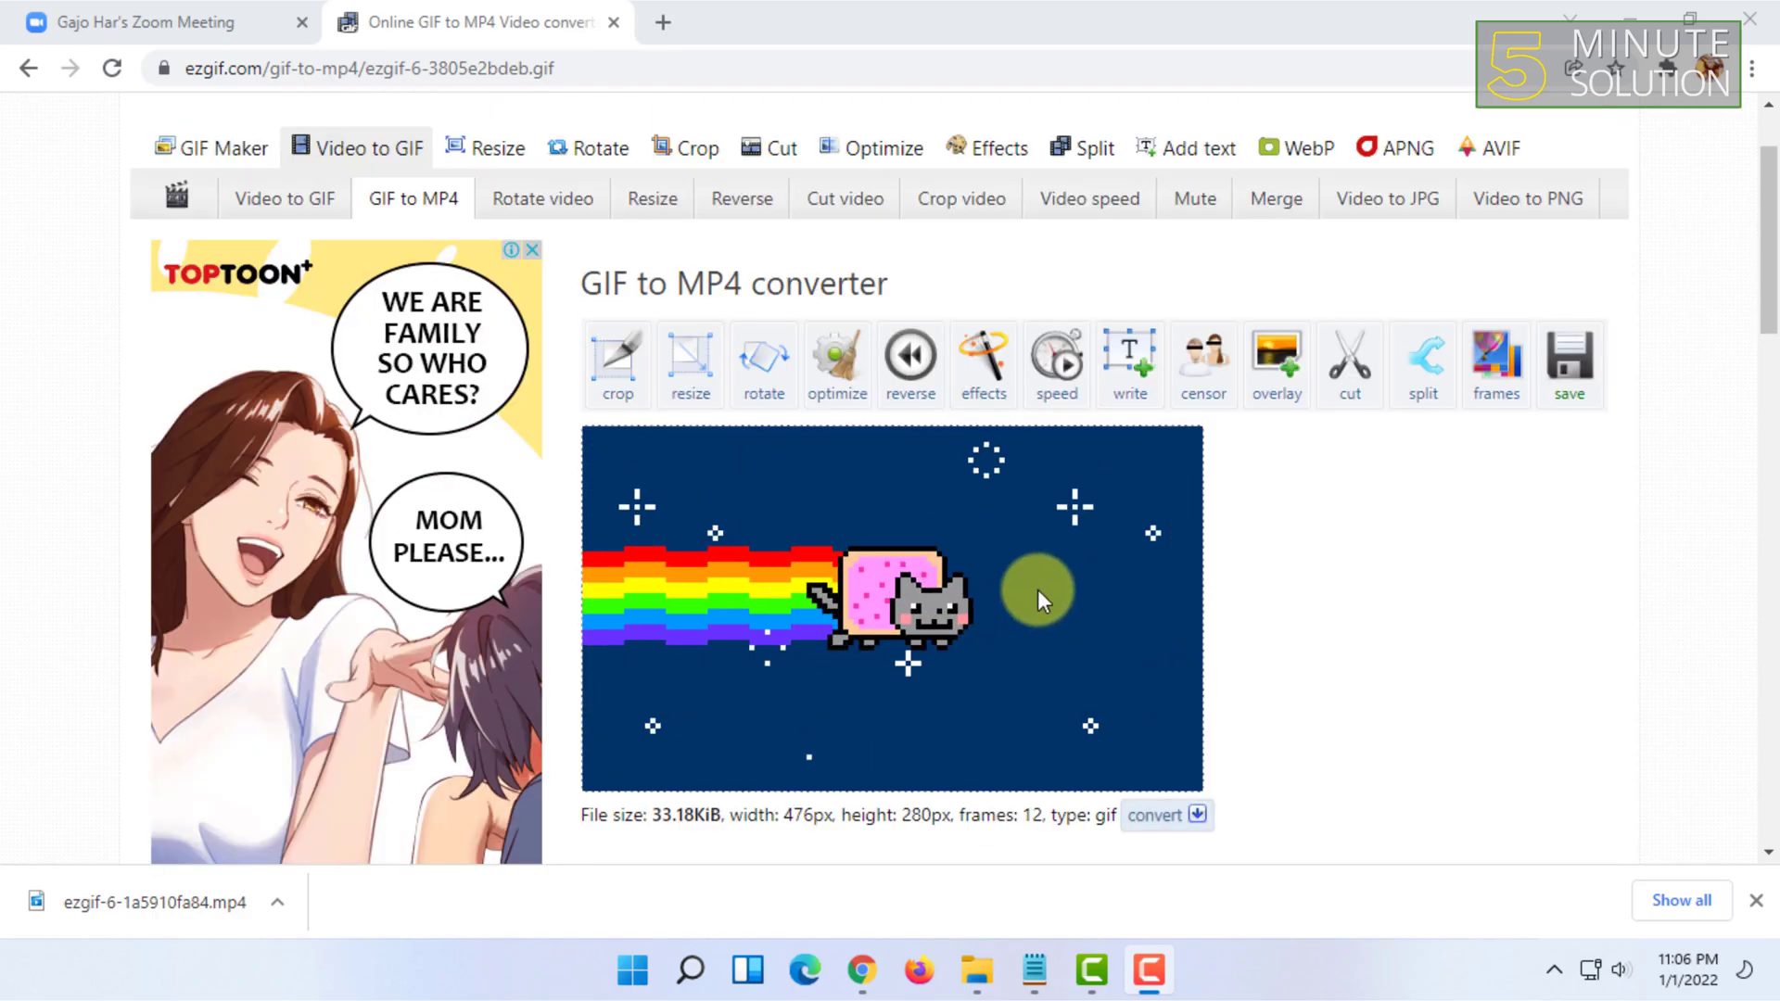
{"action": "scroll", "coordinate": [807, 473], "scroll_direction": "down", "scroll_amount": 2}
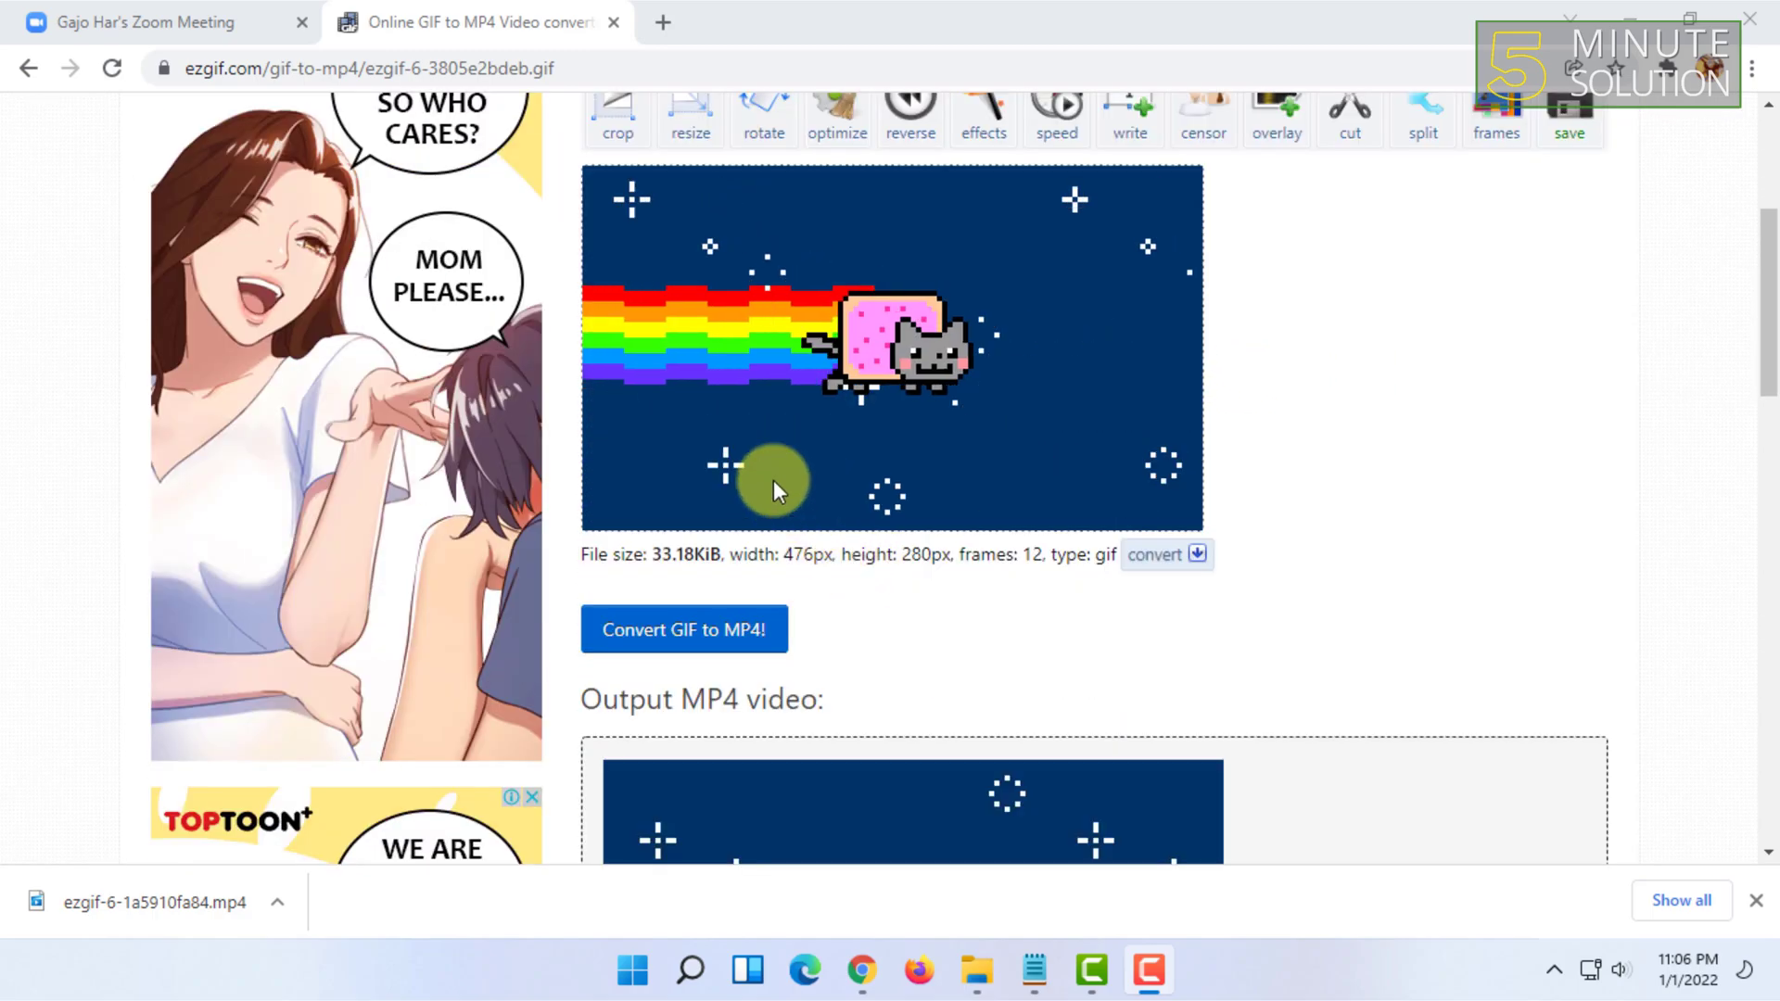
{"action": "scroll", "coordinate": [751, 505], "scroll_direction": "up", "scroll_amount": 2}
{"action": "scroll", "coordinate": [798, 547], "scroll_direction": "down", "scroll_amount": 2}
{"action": "scroll", "coordinate": [786, 553], "scroll_direction": "down", "scroll_amount": 2}
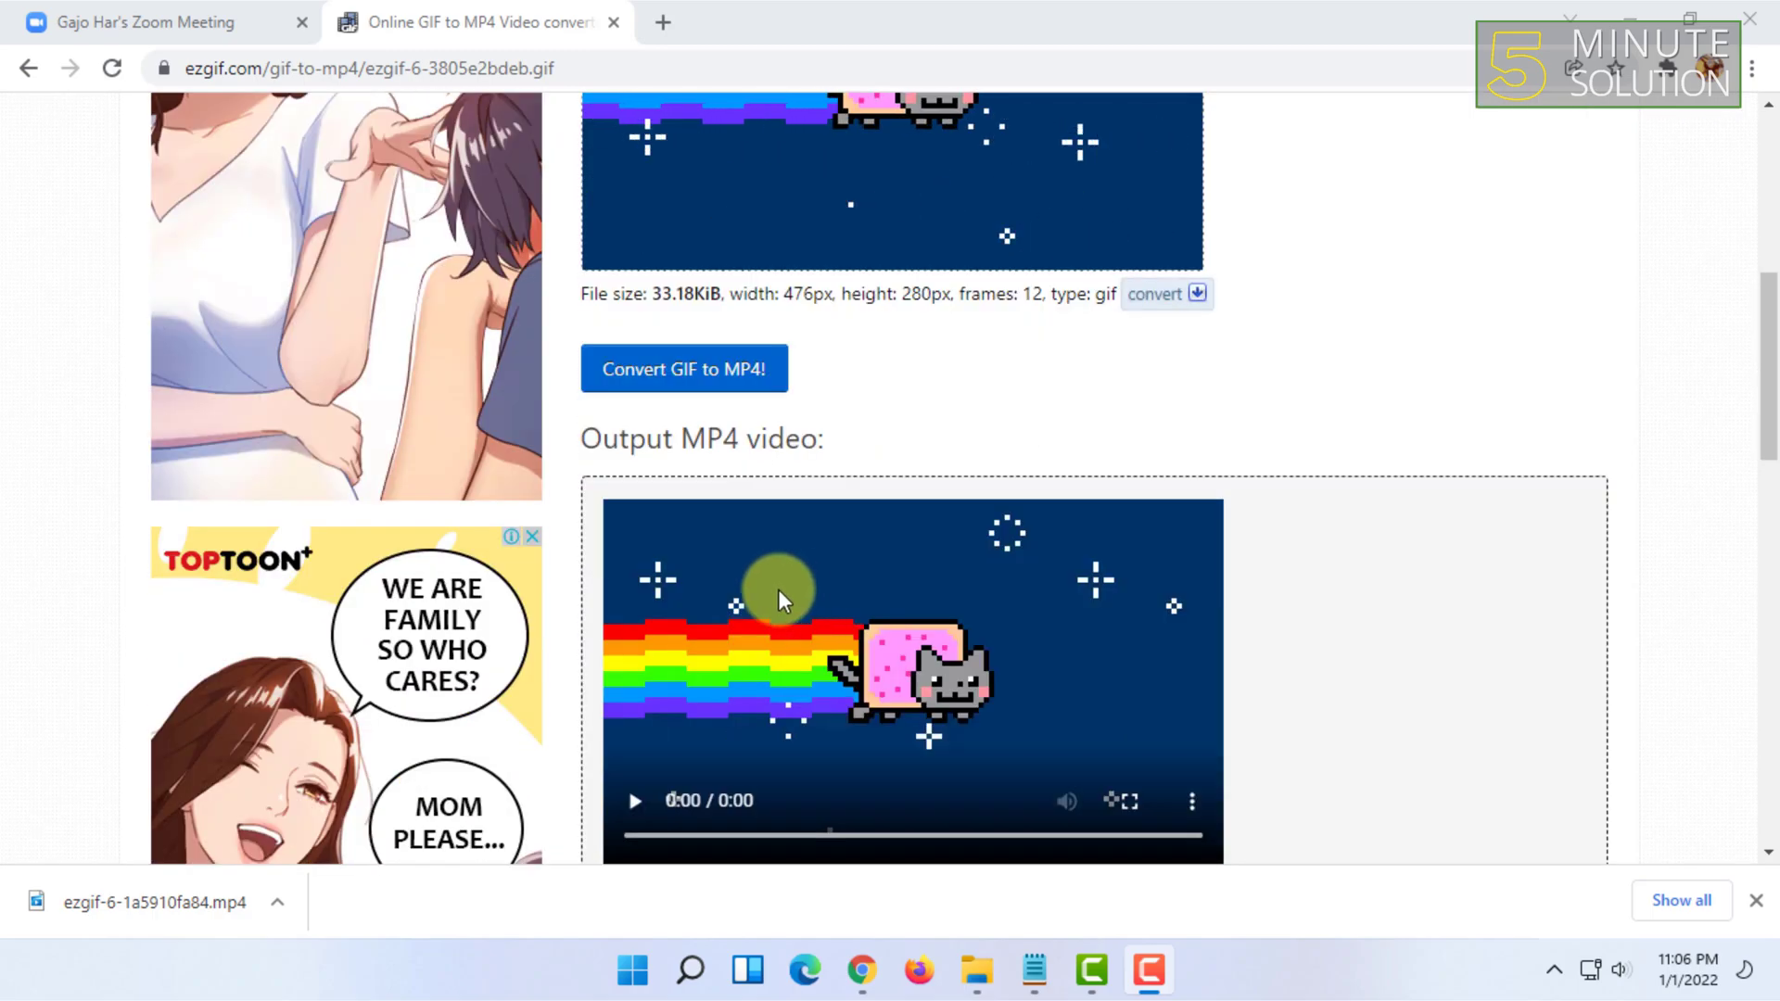
{"action": "scroll", "coordinate": [779, 588], "scroll_direction": "down", "scroll_amount": 2}
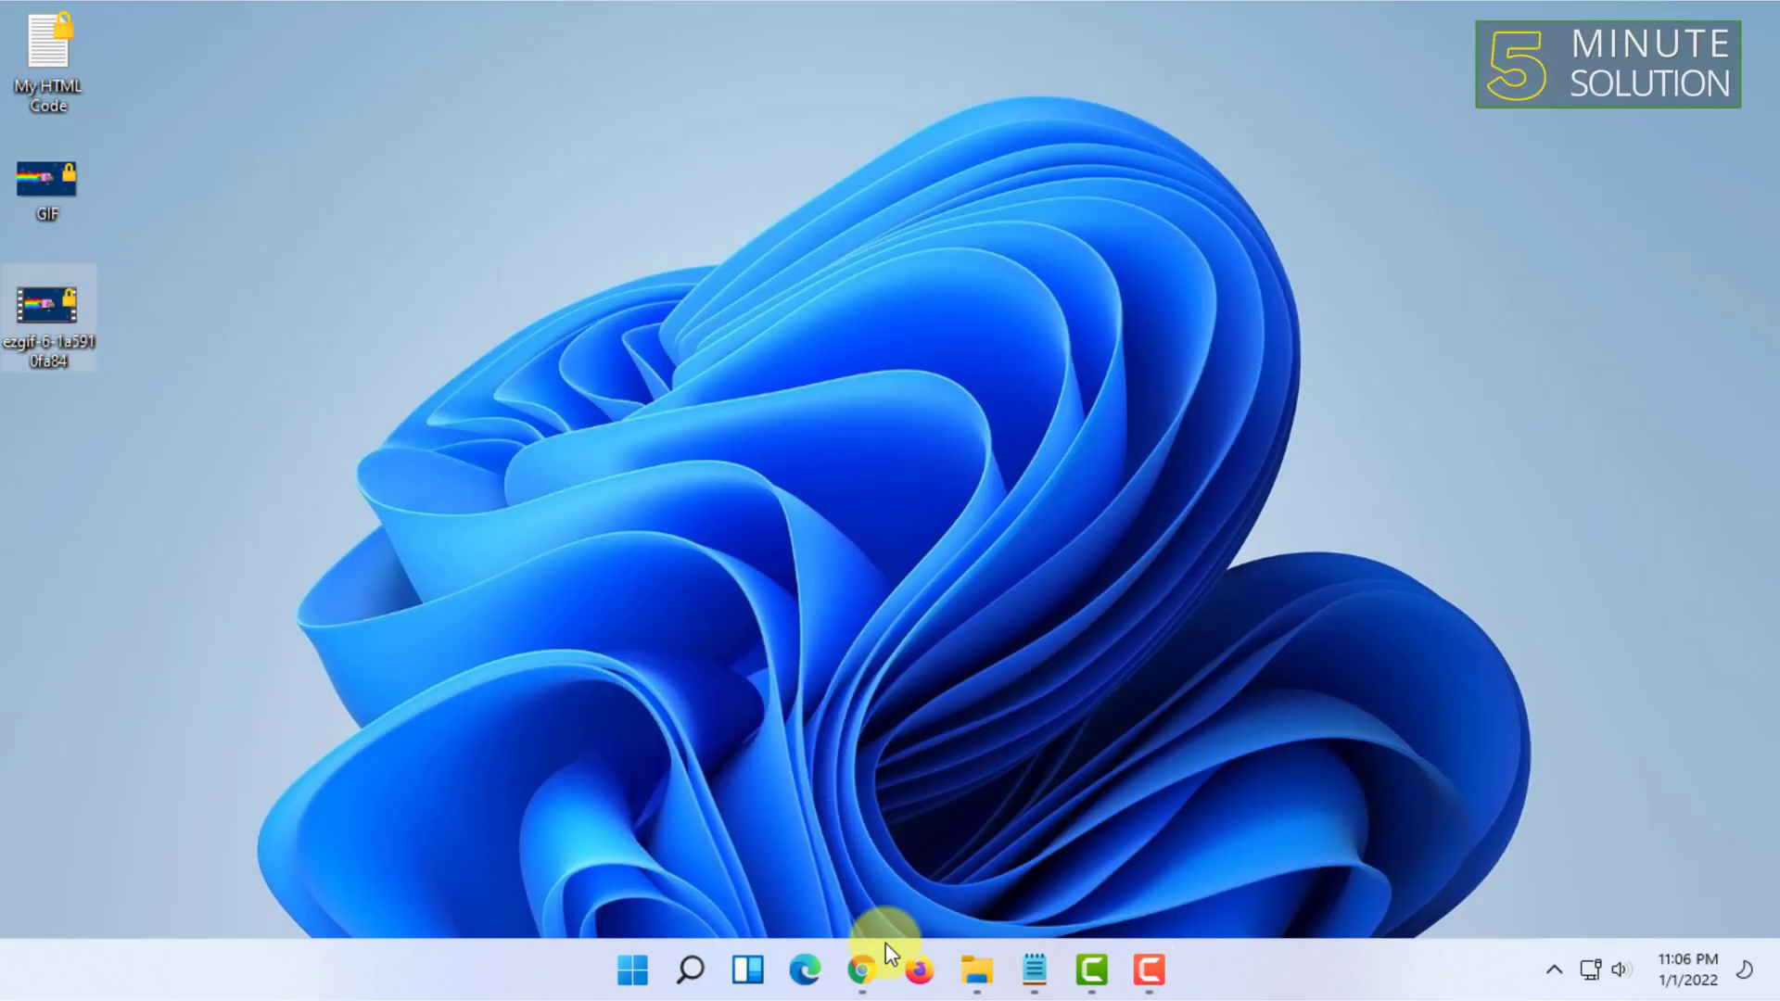
{"action": "left_click", "coordinate": [867, 959]}
{"action": "scroll", "coordinate": [713, 370], "scroll_direction": "up", "scroll_amount": 1}
{"action": "scroll", "coordinate": [686, 505], "scroll_direction": "up", "scroll_amount": 3}
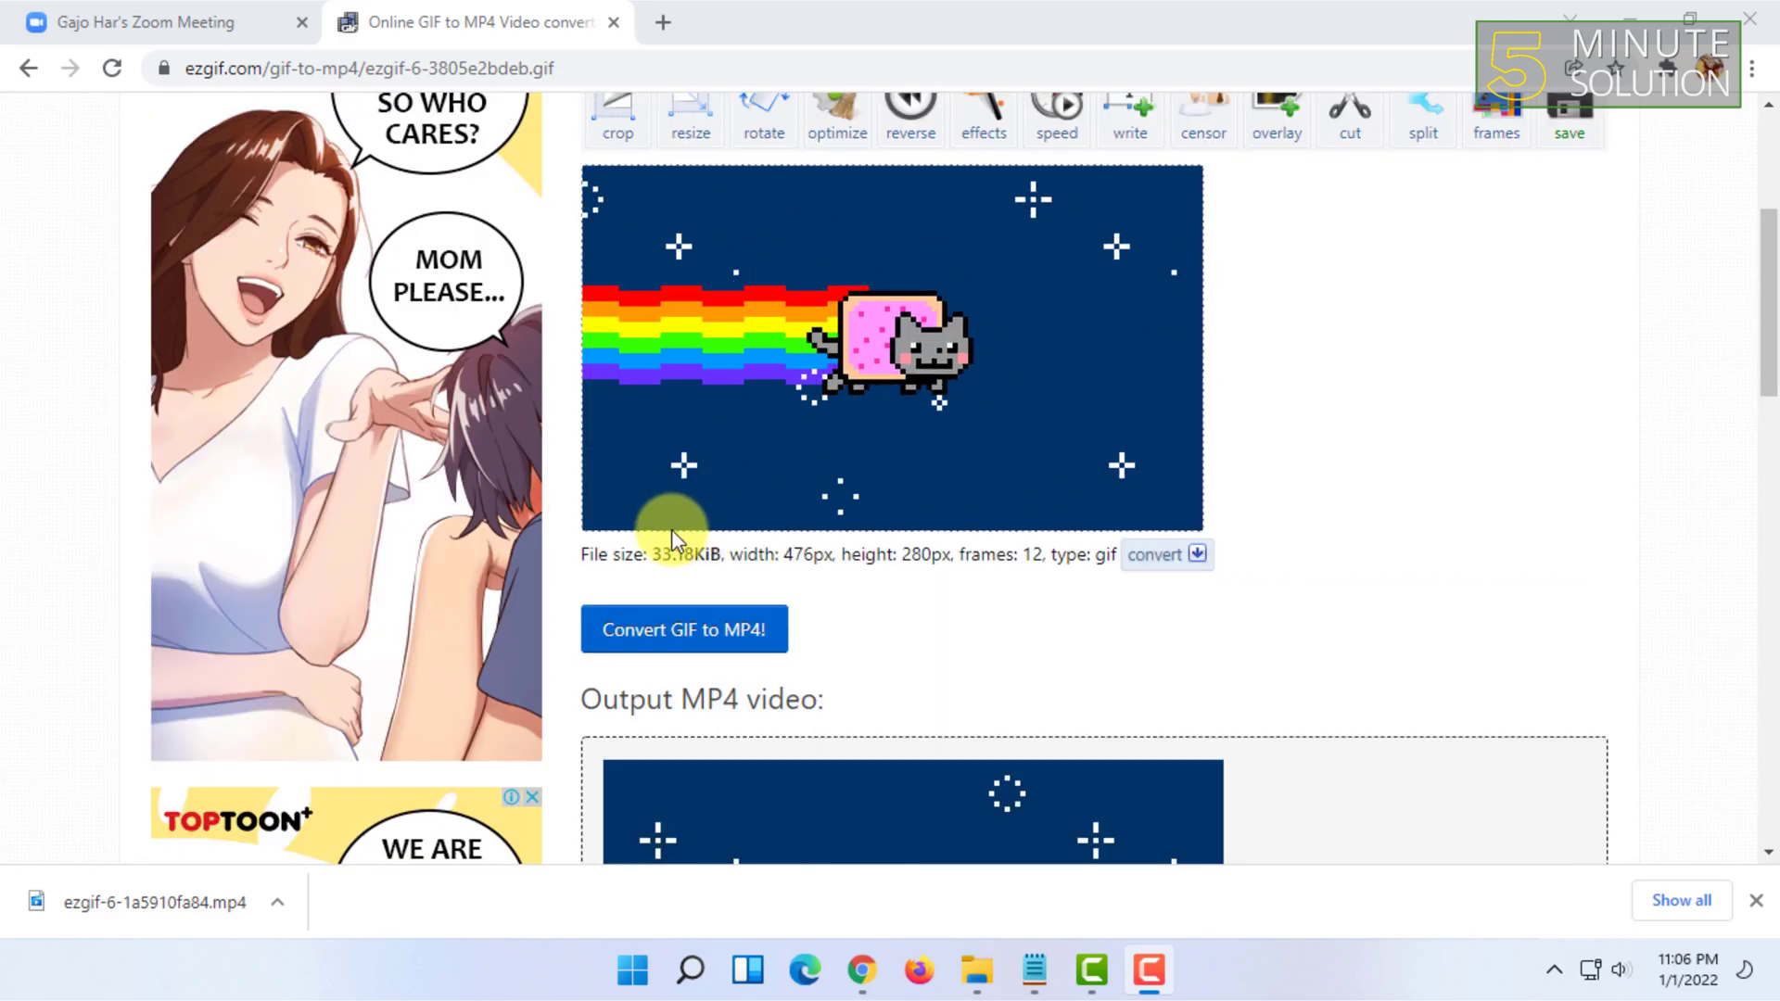
{"action": "scroll", "coordinate": [671, 531], "scroll_direction": "up", "scroll_amount": 1}
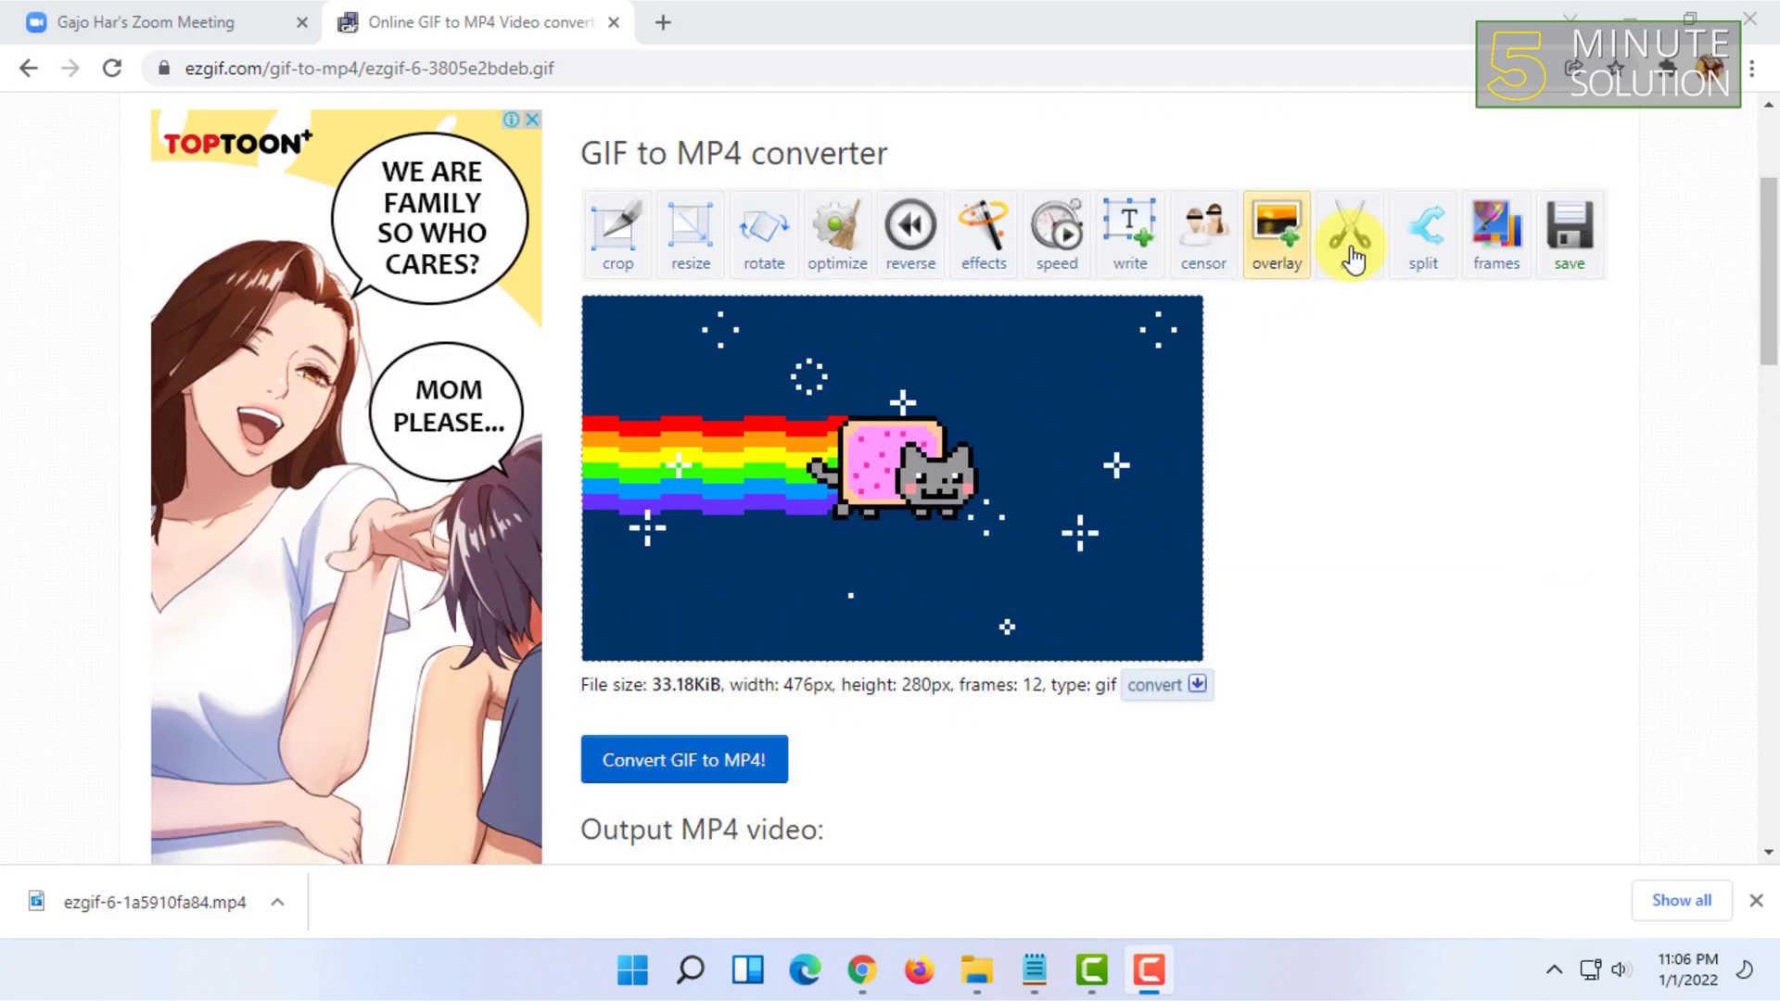
Reload the converter, confirm resubmission, and return to an empty GIF to MP4 upload form
{"action": "left_click", "coordinate": [92, 74]}
{"action": "left_click", "coordinate": [959, 267]}
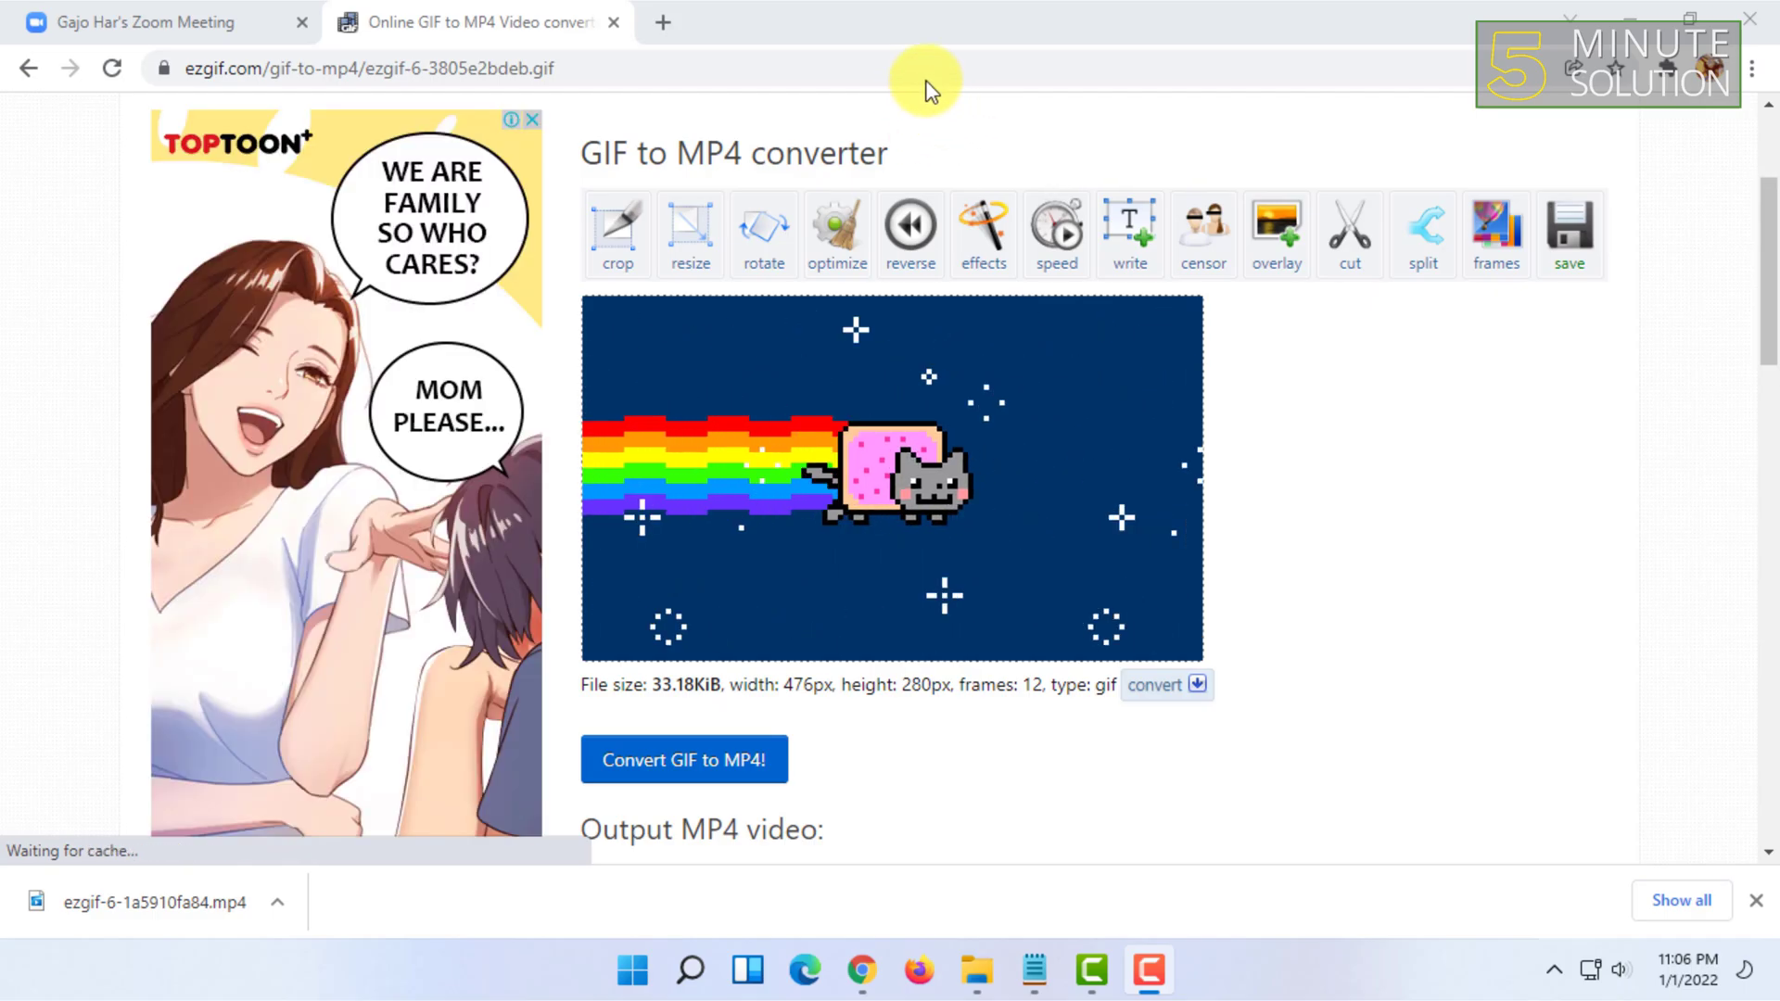
{"action": "left_click", "coordinate": [925, 421]}
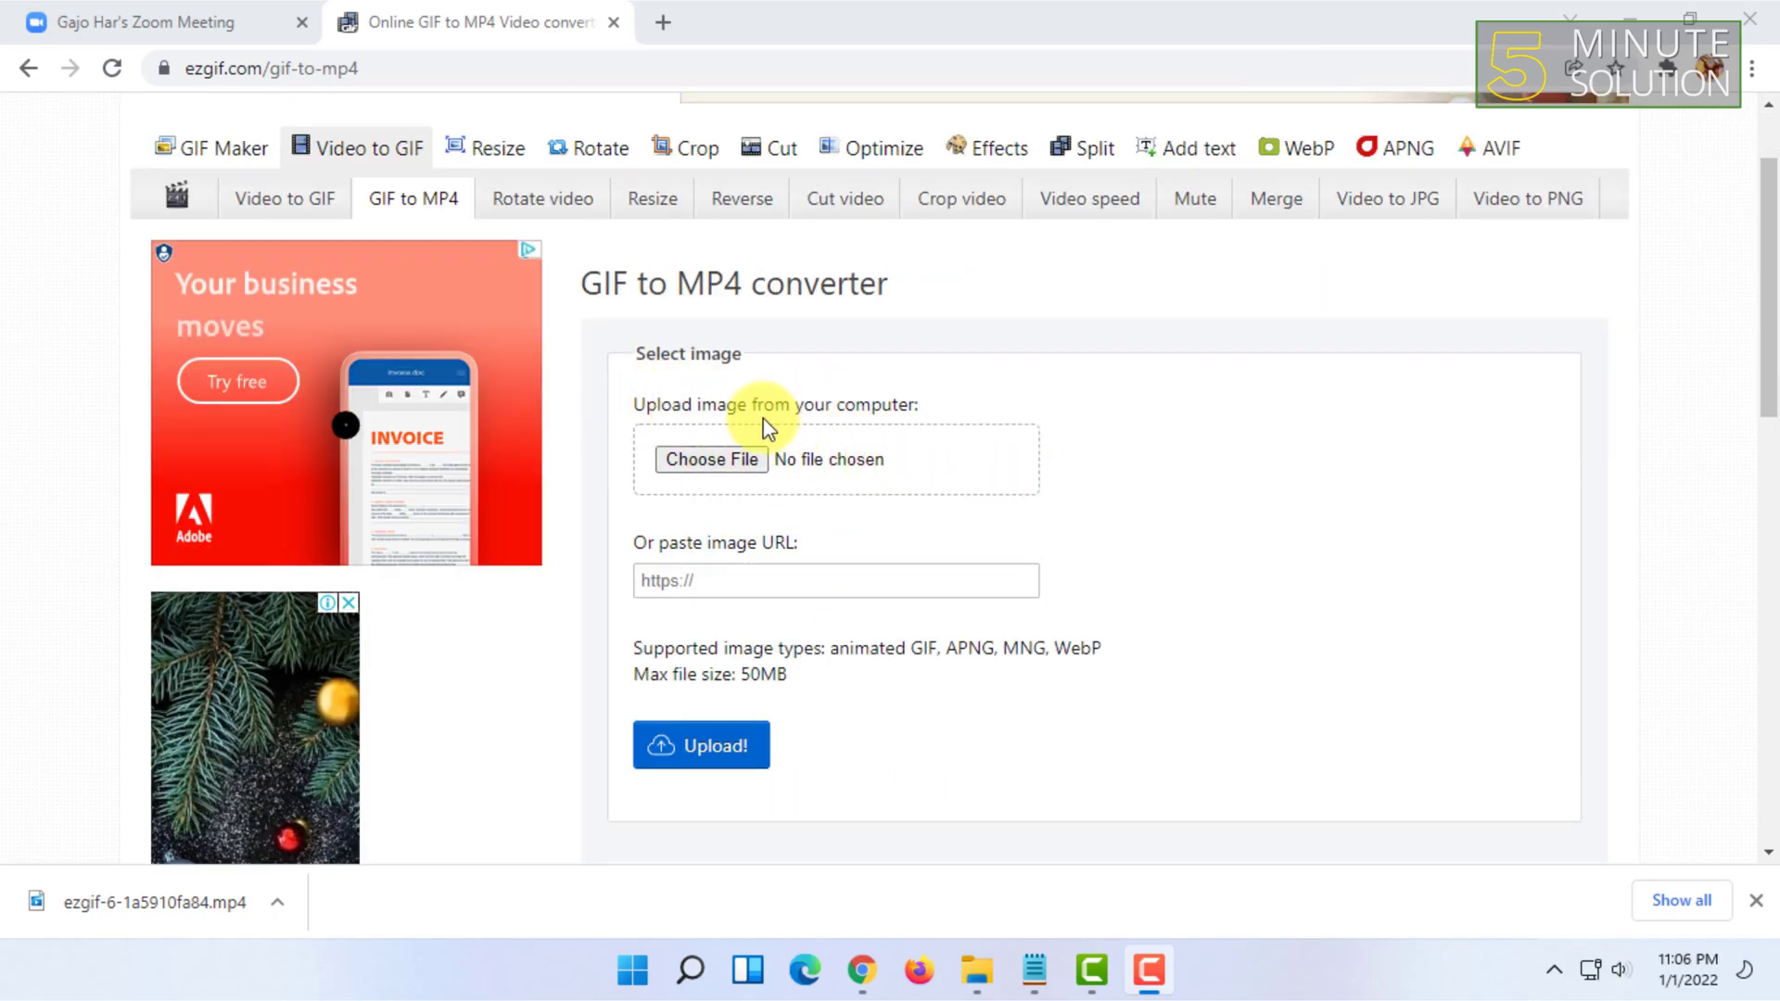
Pick GIF.gif from the Desktop as the file to upload
{"action": "left_click", "coordinate": [714, 448]}
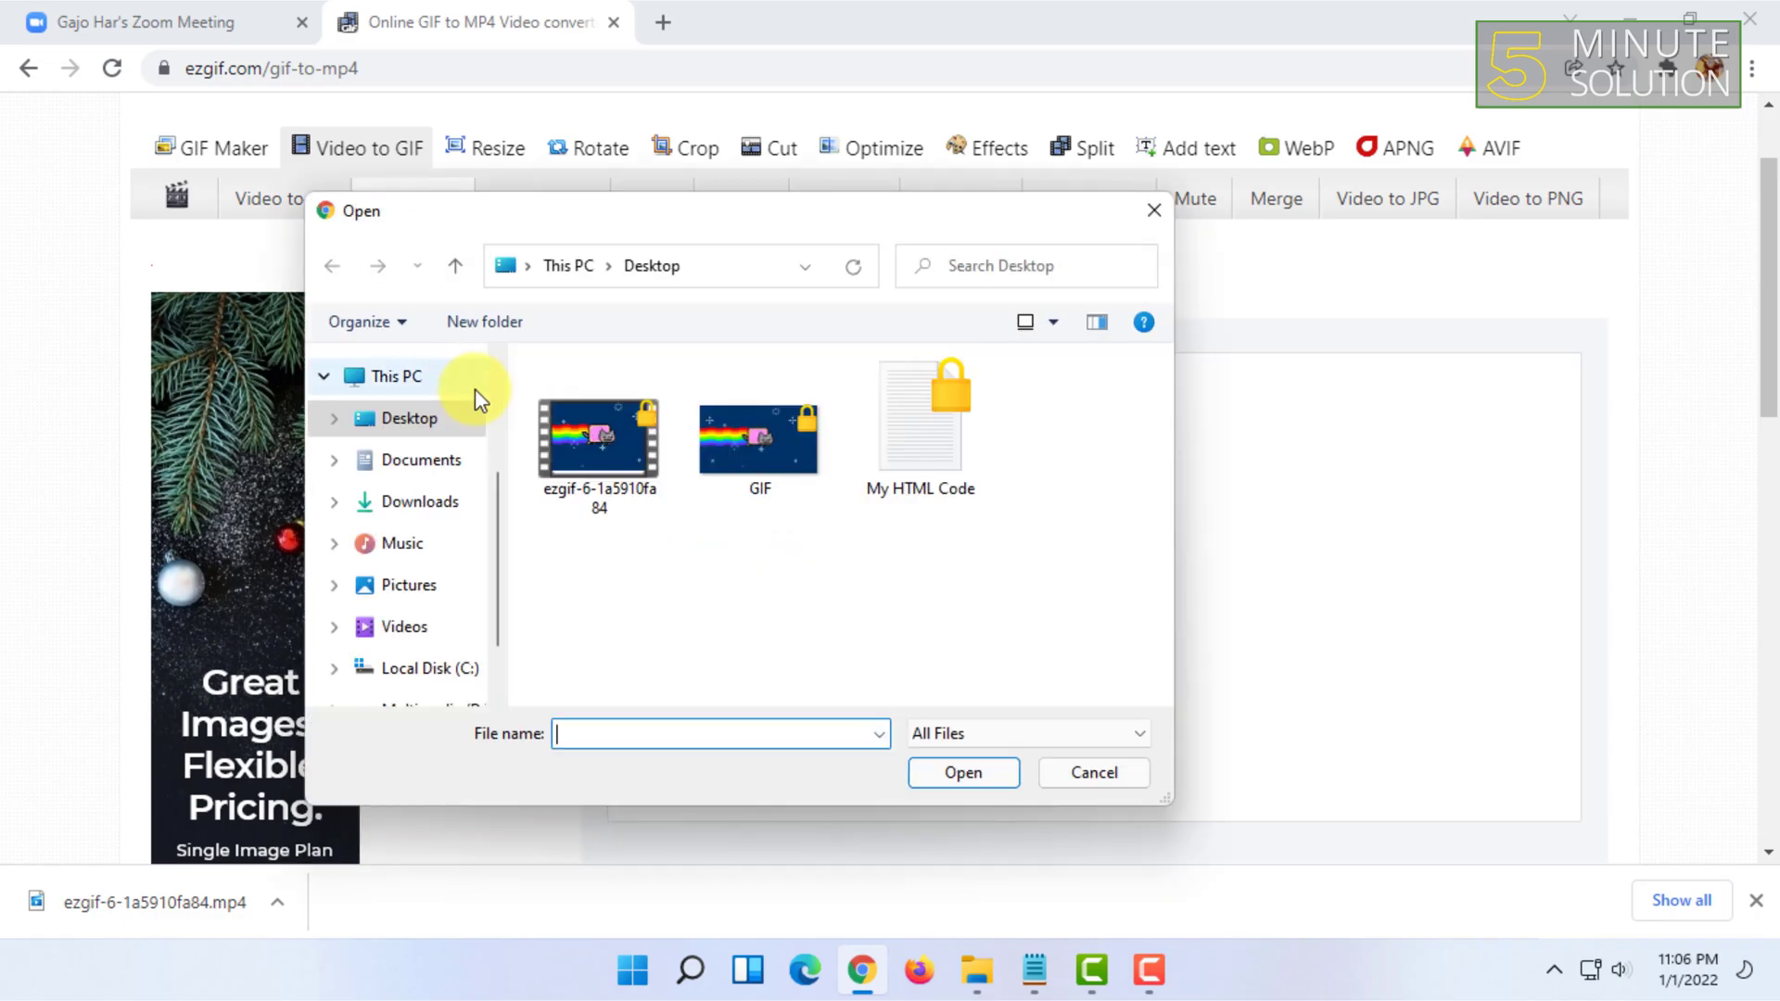
{"action": "double_click", "coordinate": [732, 441]}
{"action": "left_click", "coordinate": [741, 580]}
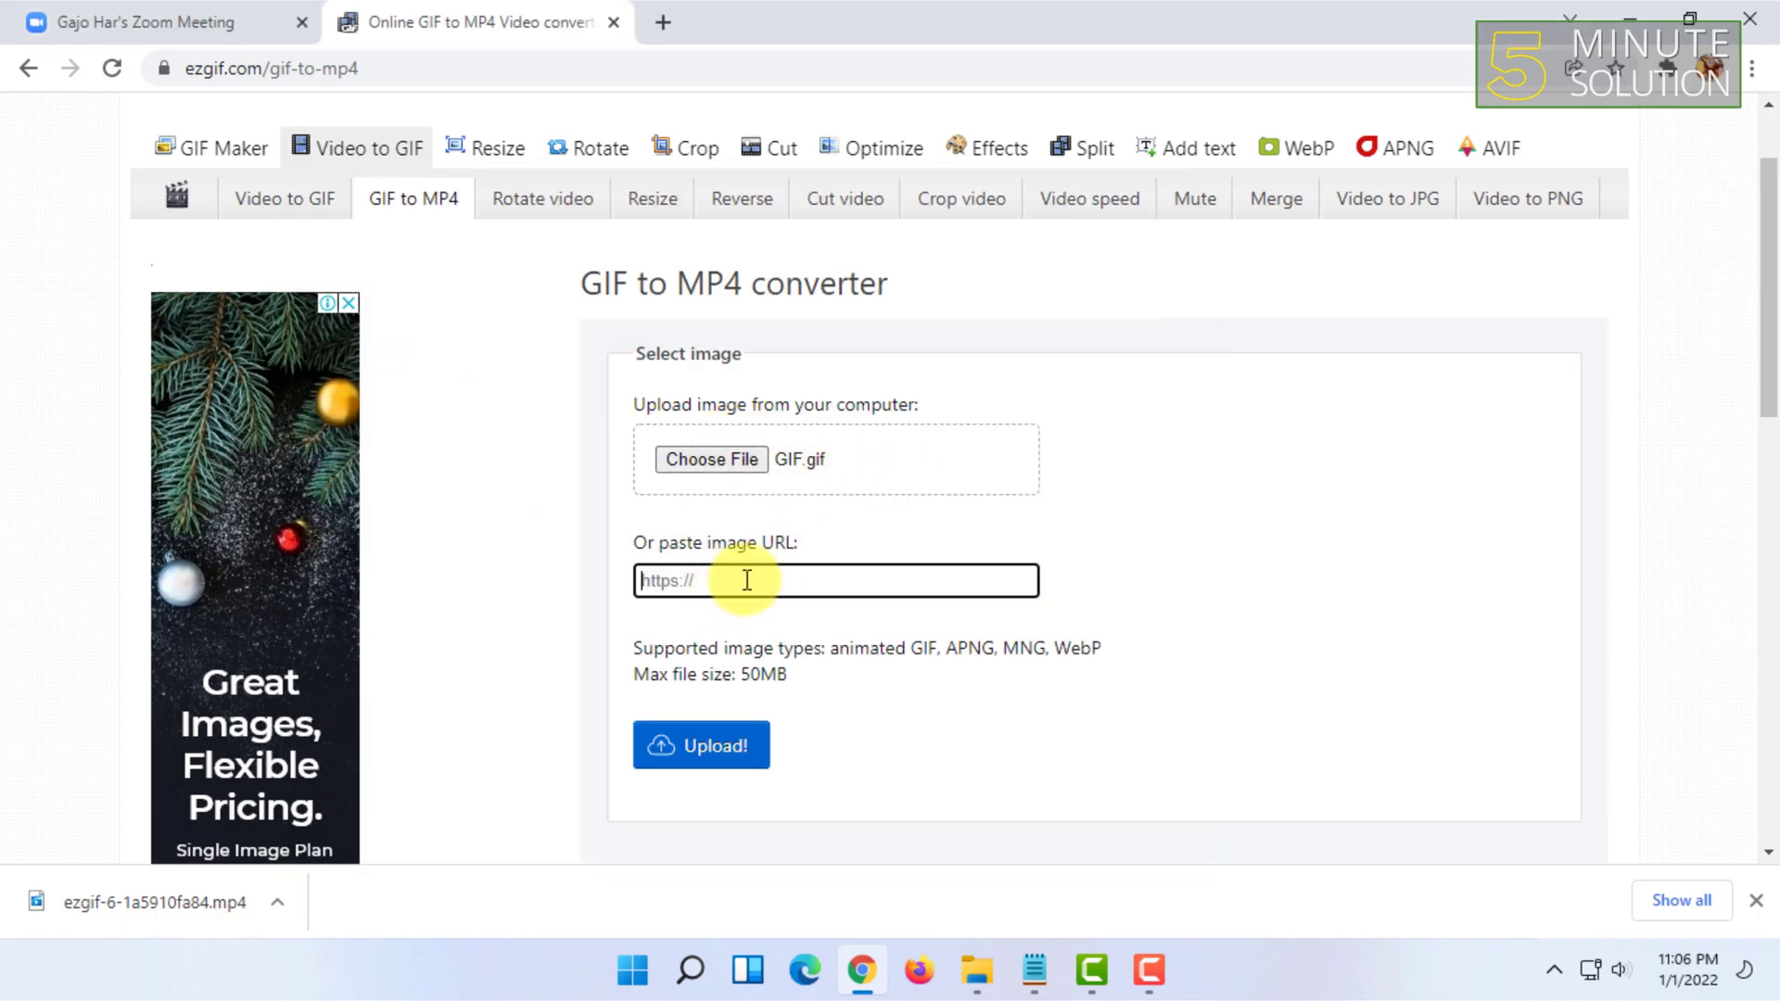
Upload GIF.gif and scroll down to its Nyan Cat preview and the Convert button
{"action": "scroll", "coordinate": [733, 612], "scroll_direction": "down", "scroll_amount": 2}
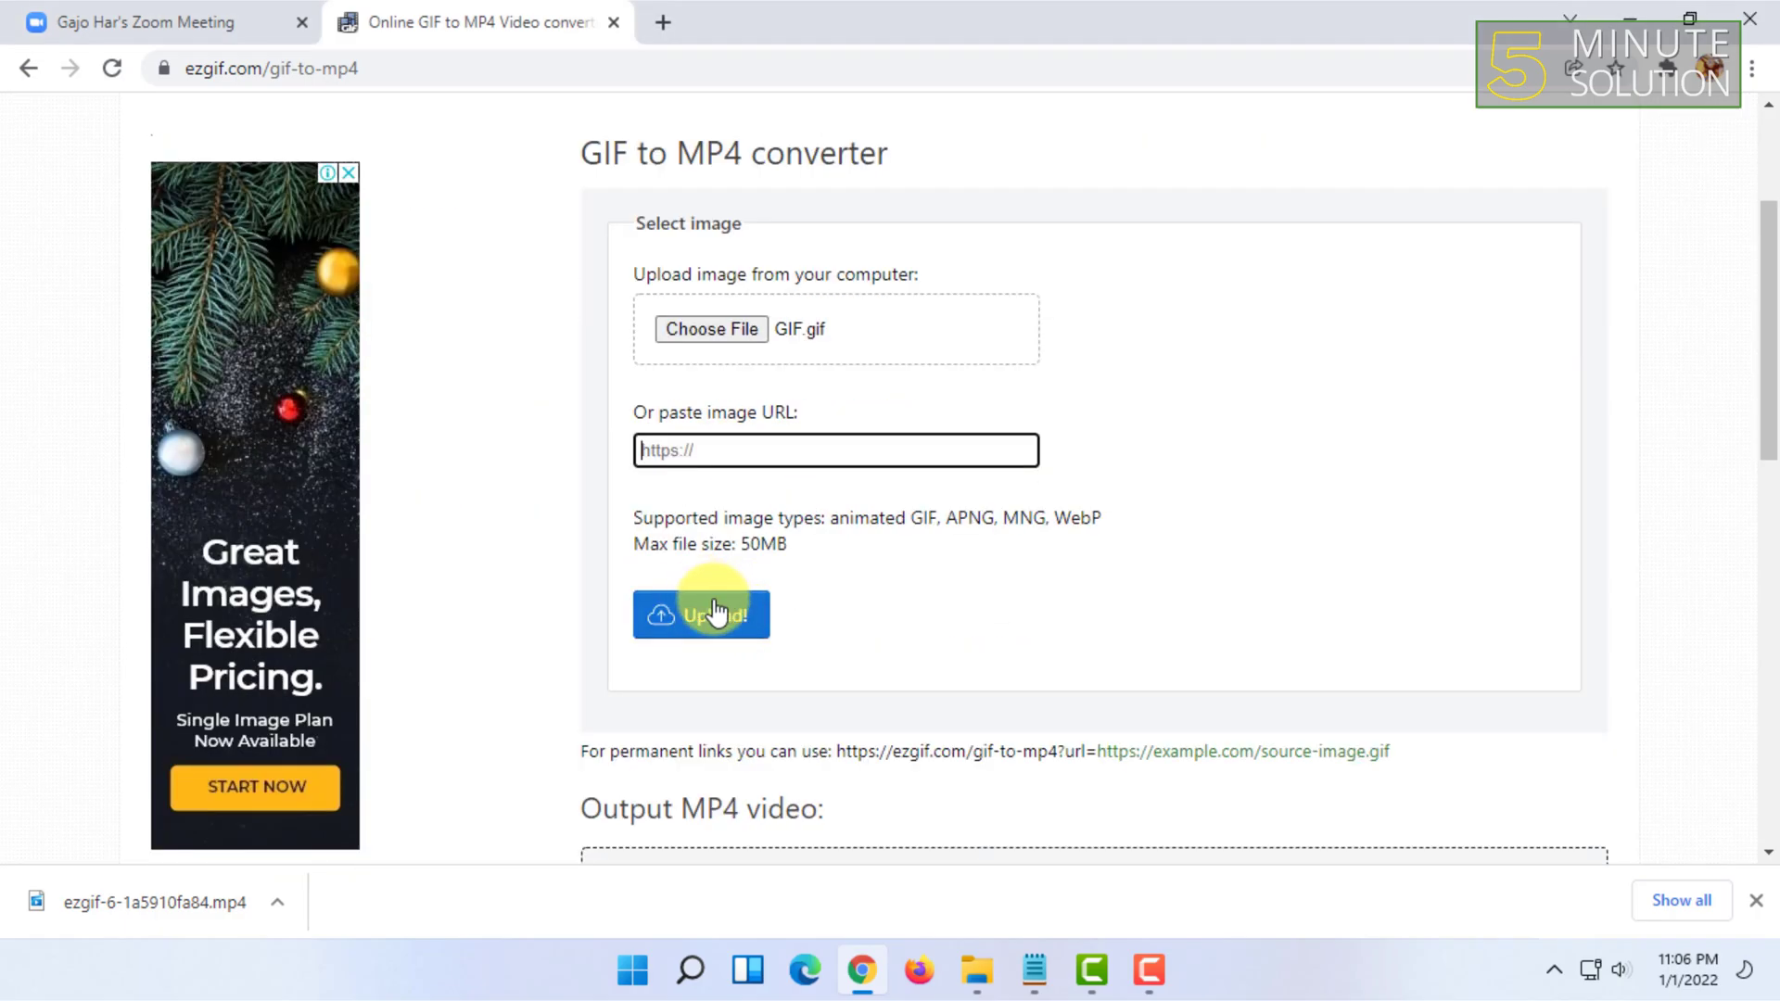
{"action": "left_click", "coordinate": [716, 612]}
{"action": "scroll", "coordinate": [715, 603], "scroll_direction": "down", "scroll_amount": 3}
{"action": "scroll", "coordinate": [708, 568], "scroll_direction": "down", "scroll_amount": 1}
{"action": "scroll", "coordinate": [702, 456], "scroll_direction": "down", "scroll_amount": 4}
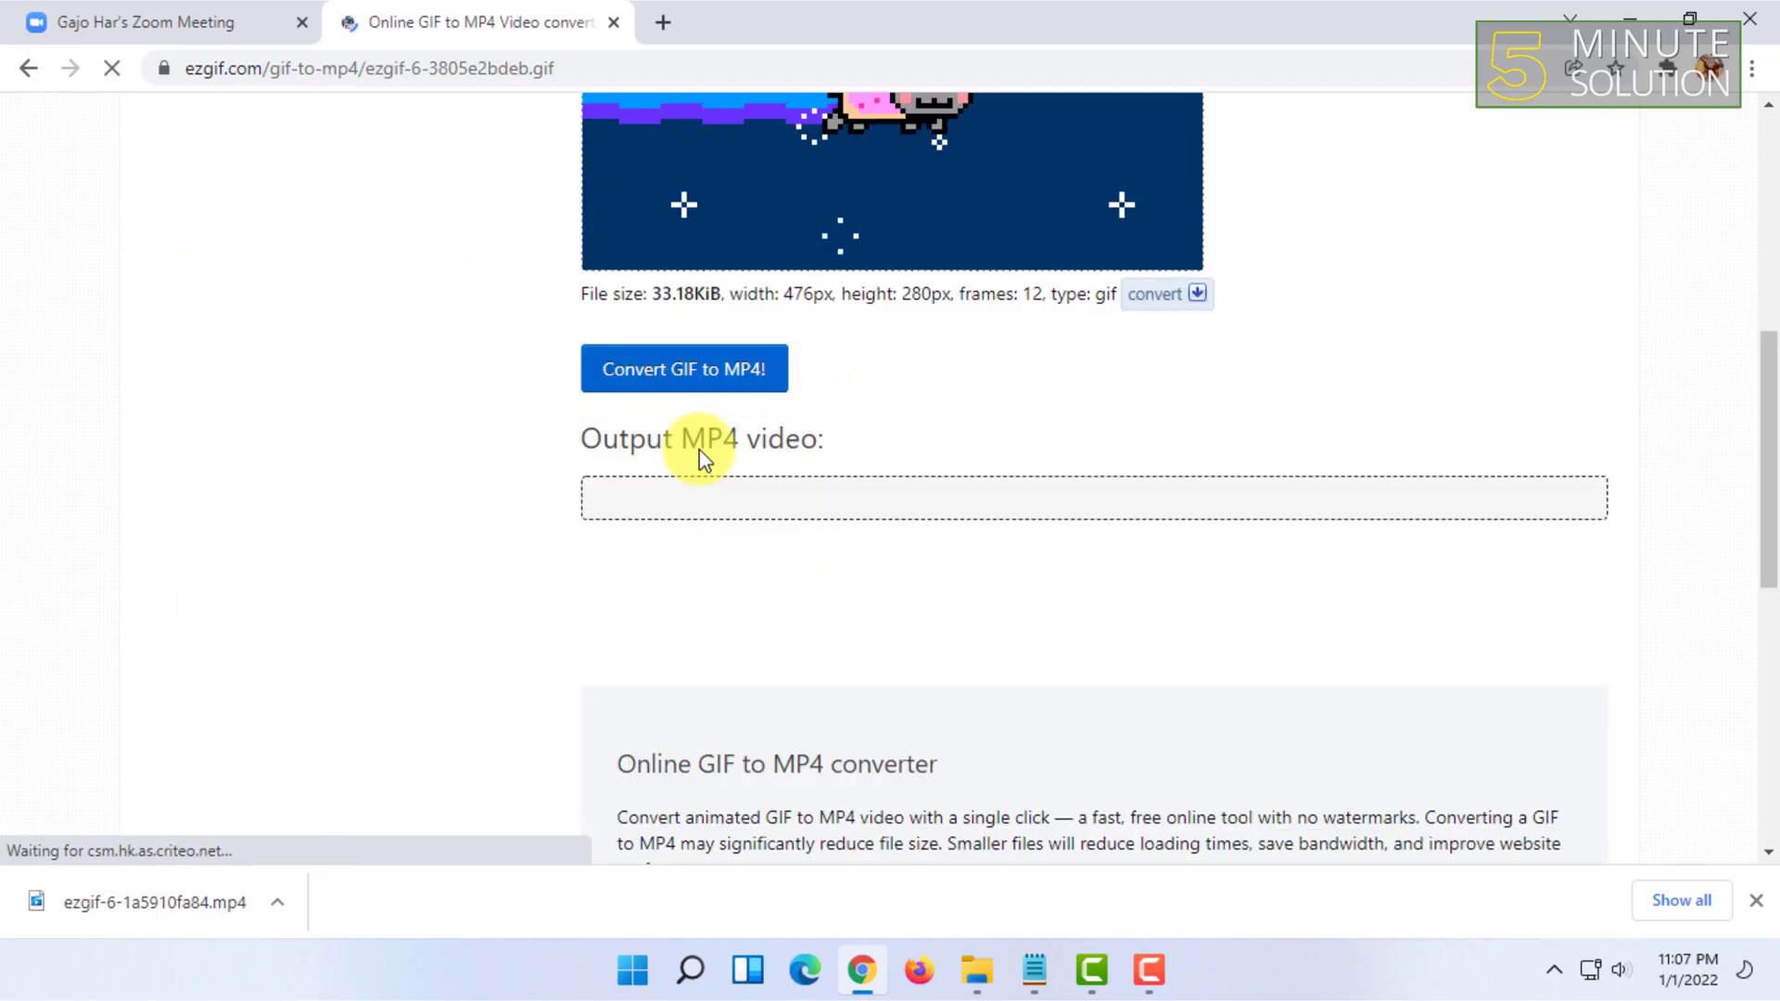
{"action": "scroll", "coordinate": [702, 461], "scroll_direction": "down", "scroll_amount": 2}
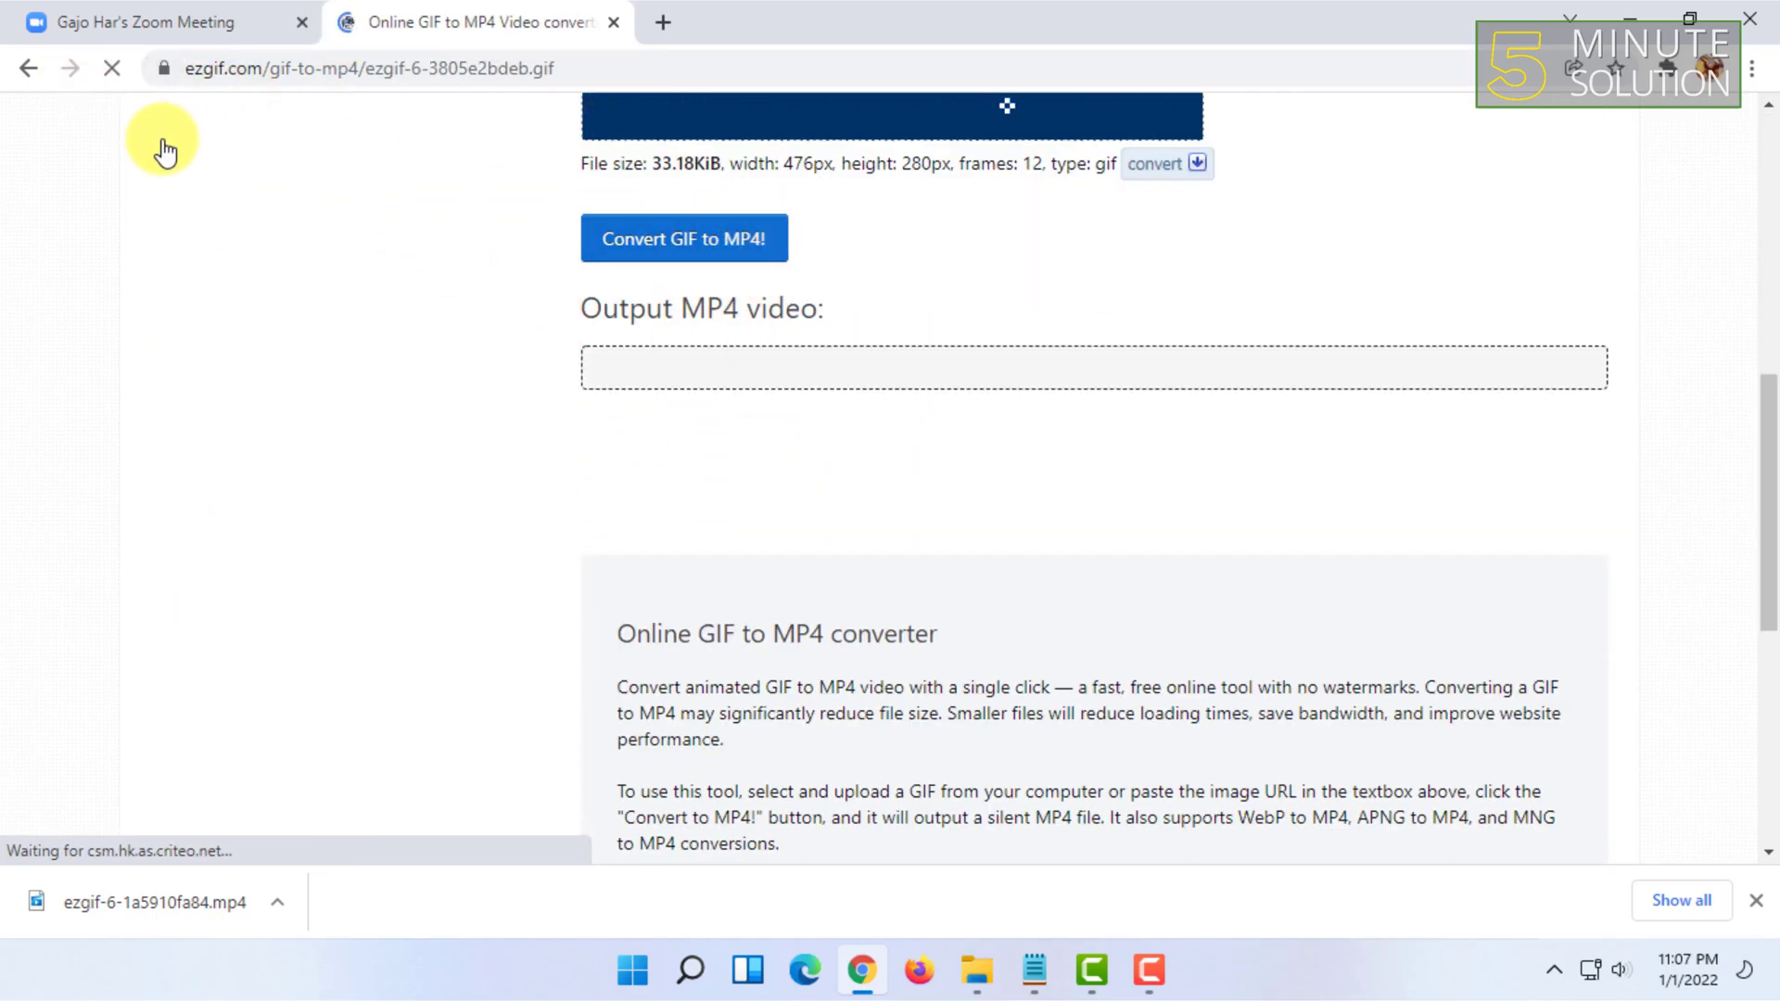
{"action": "scroll", "coordinate": [751, 417], "scroll_direction": "up", "scroll_amount": 5}
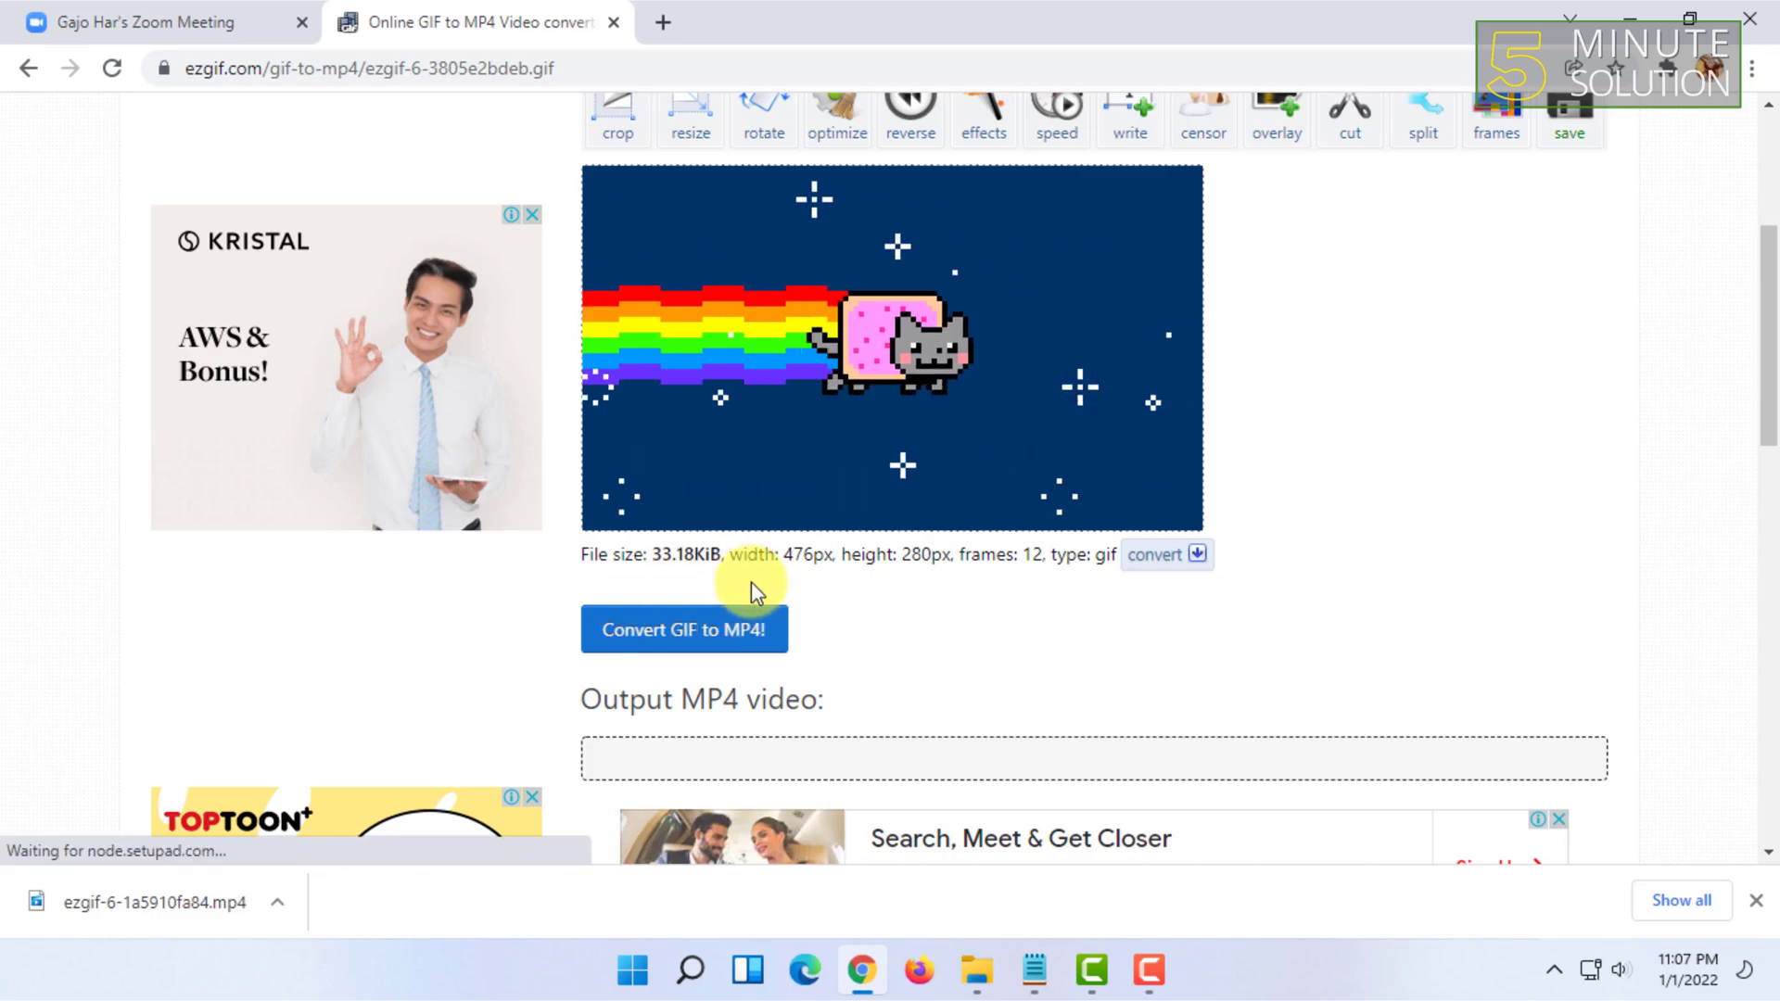
{"action": "scroll", "coordinate": [751, 581], "scroll_direction": "down", "scroll_amount": 2}
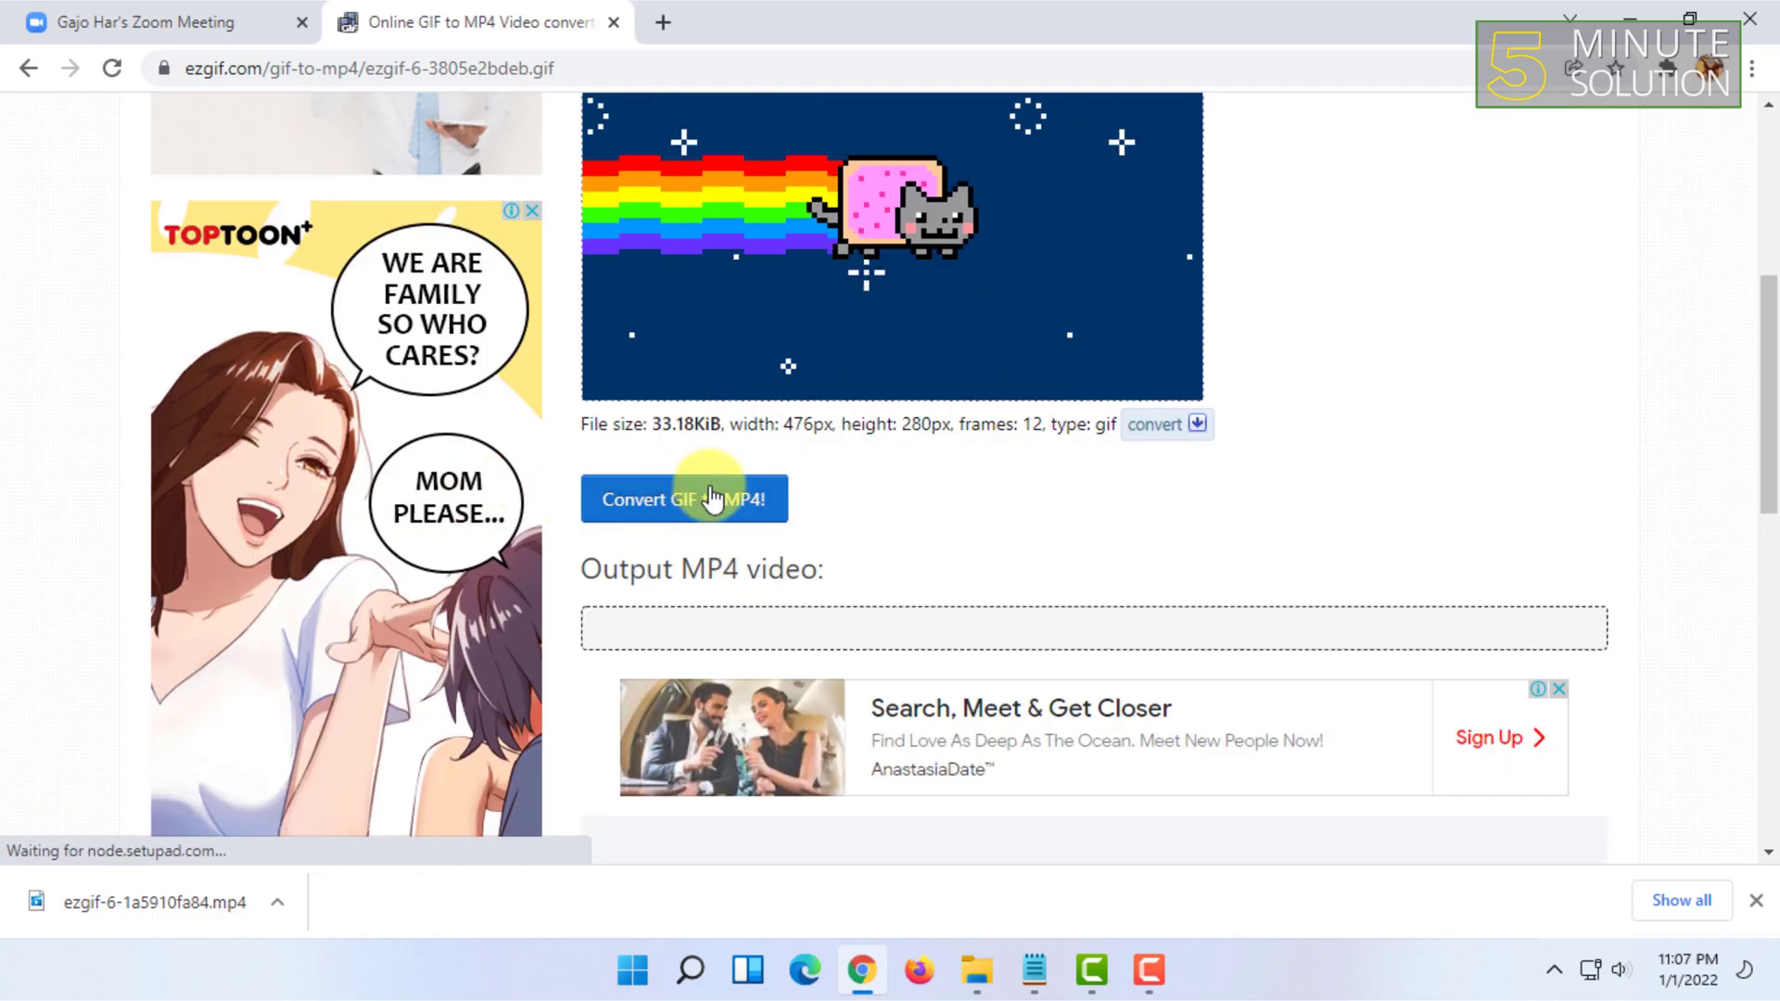
Convert the GIF to a 10.45 KiB MP4, view its download options, and minimize Chrome
{"action": "left_click", "coordinate": [766, 531]}
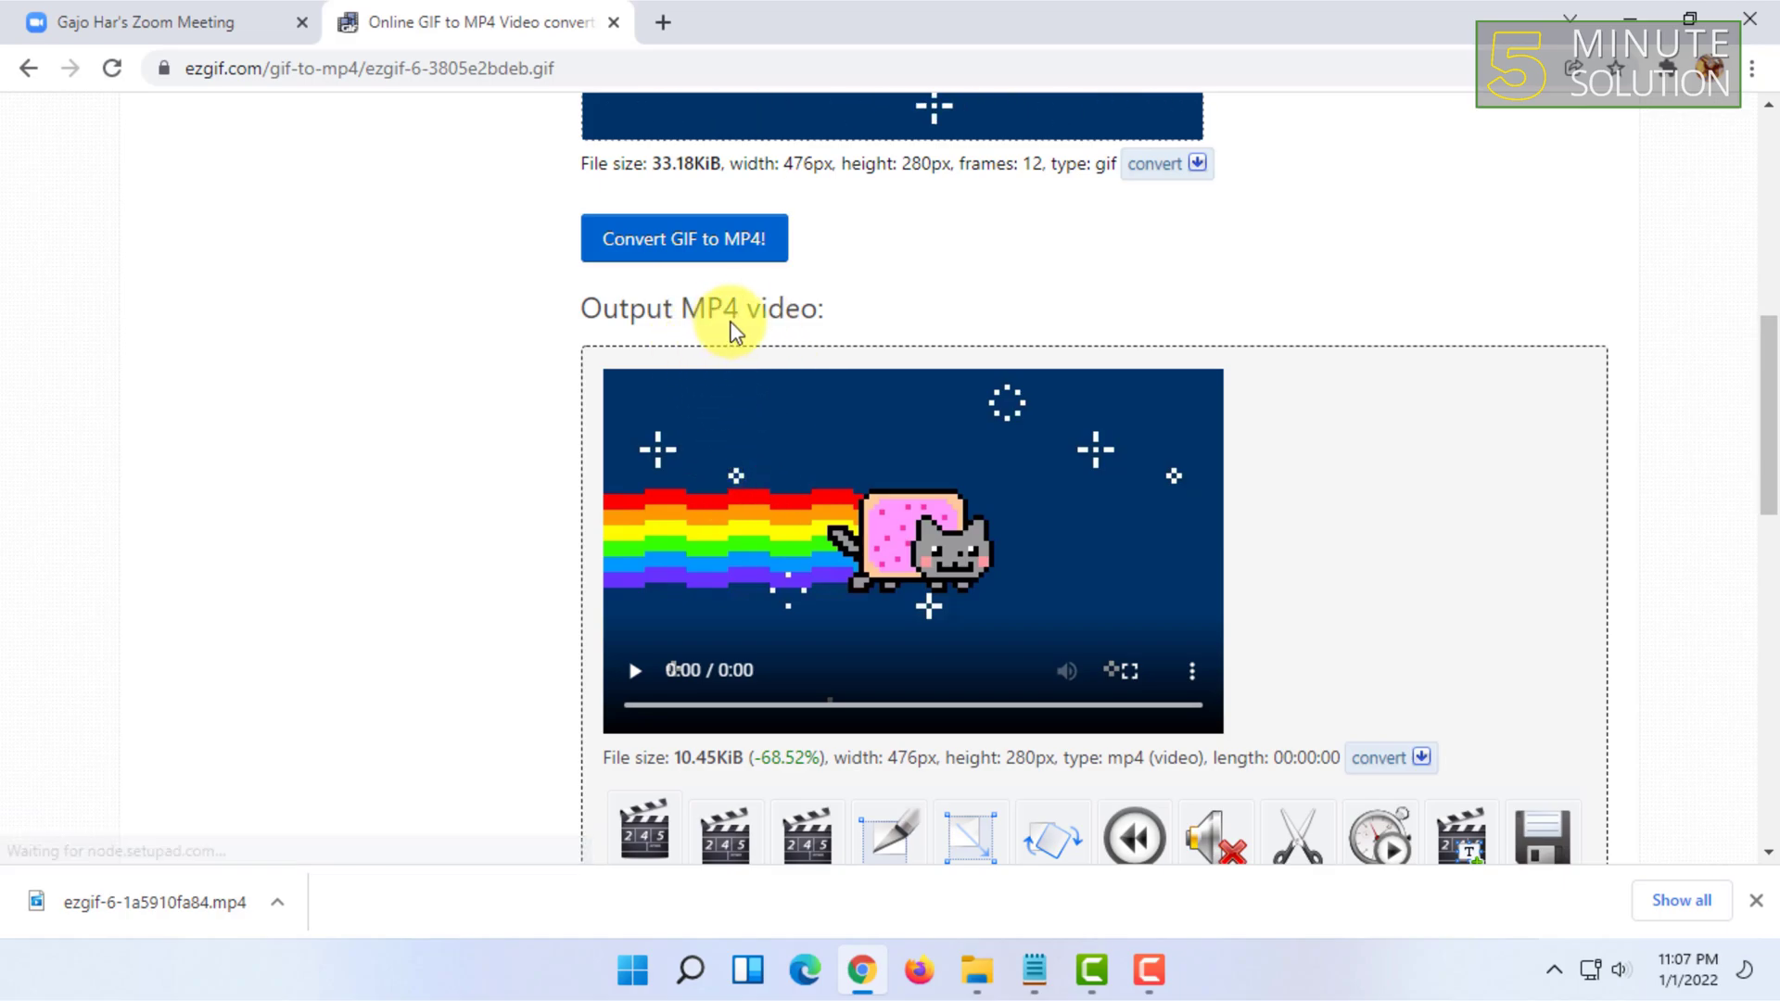
{"action": "scroll", "coordinate": [779, 328], "scroll_direction": "down", "scroll_amount": 3}
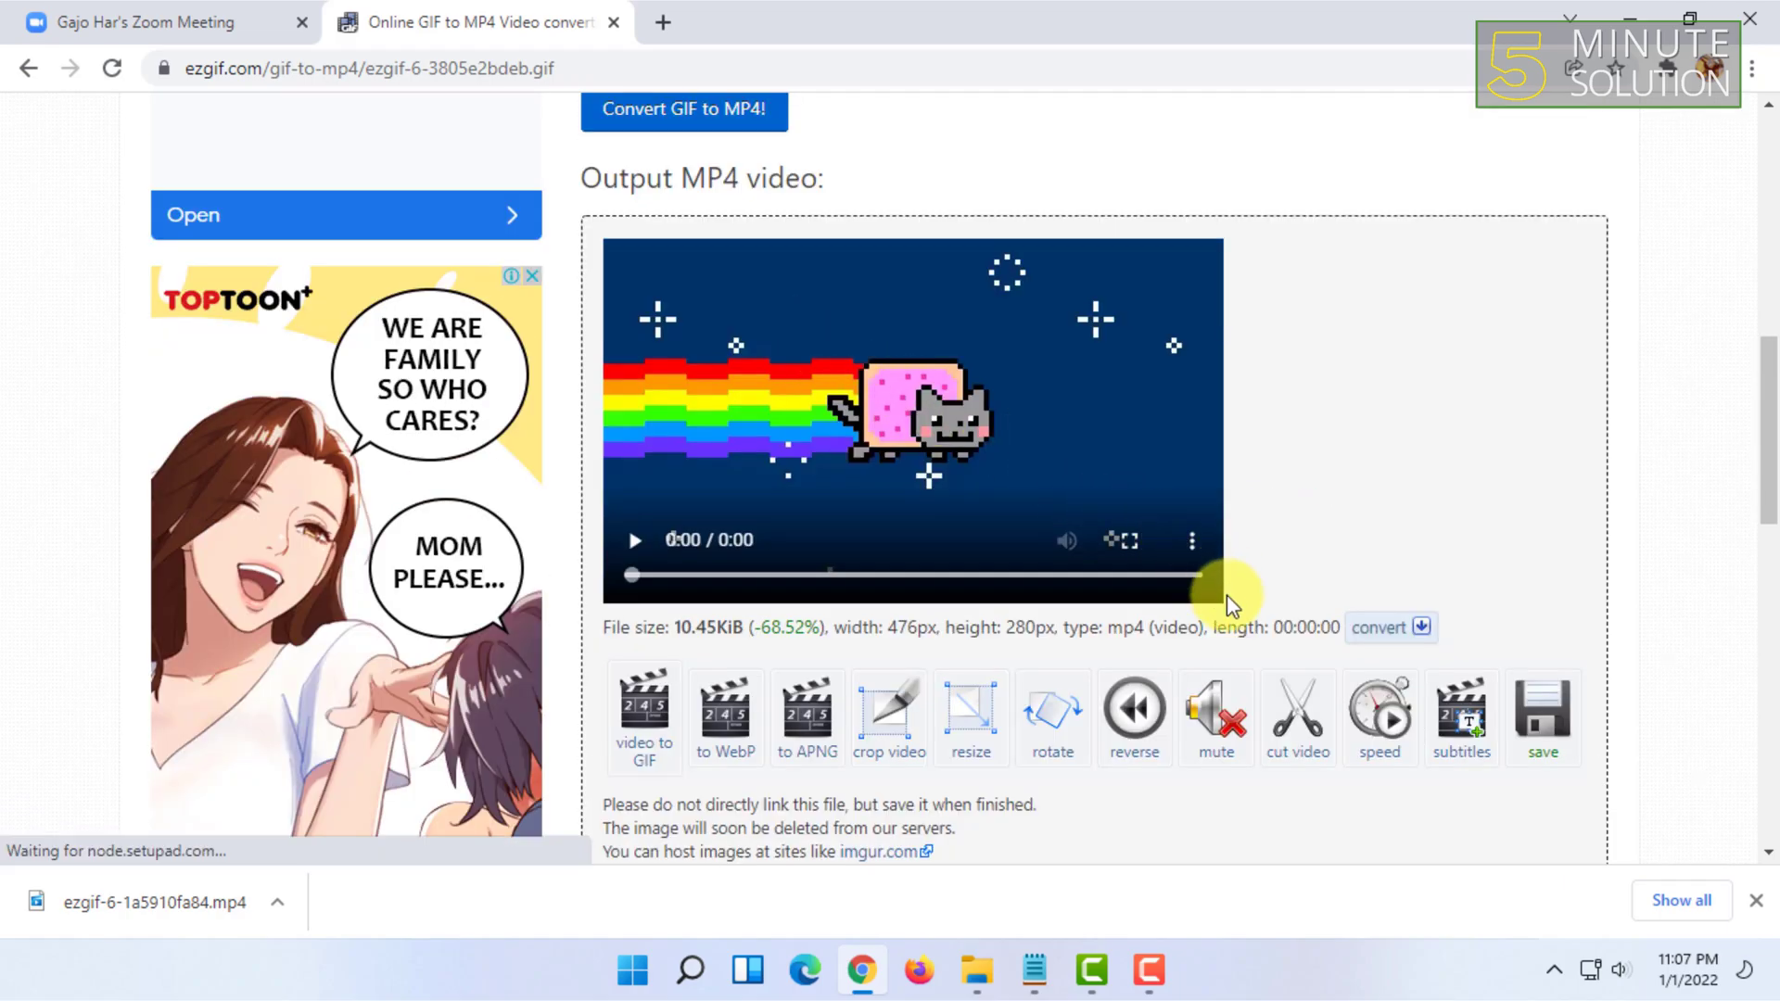
{"action": "left_click", "coordinate": [1194, 547]}
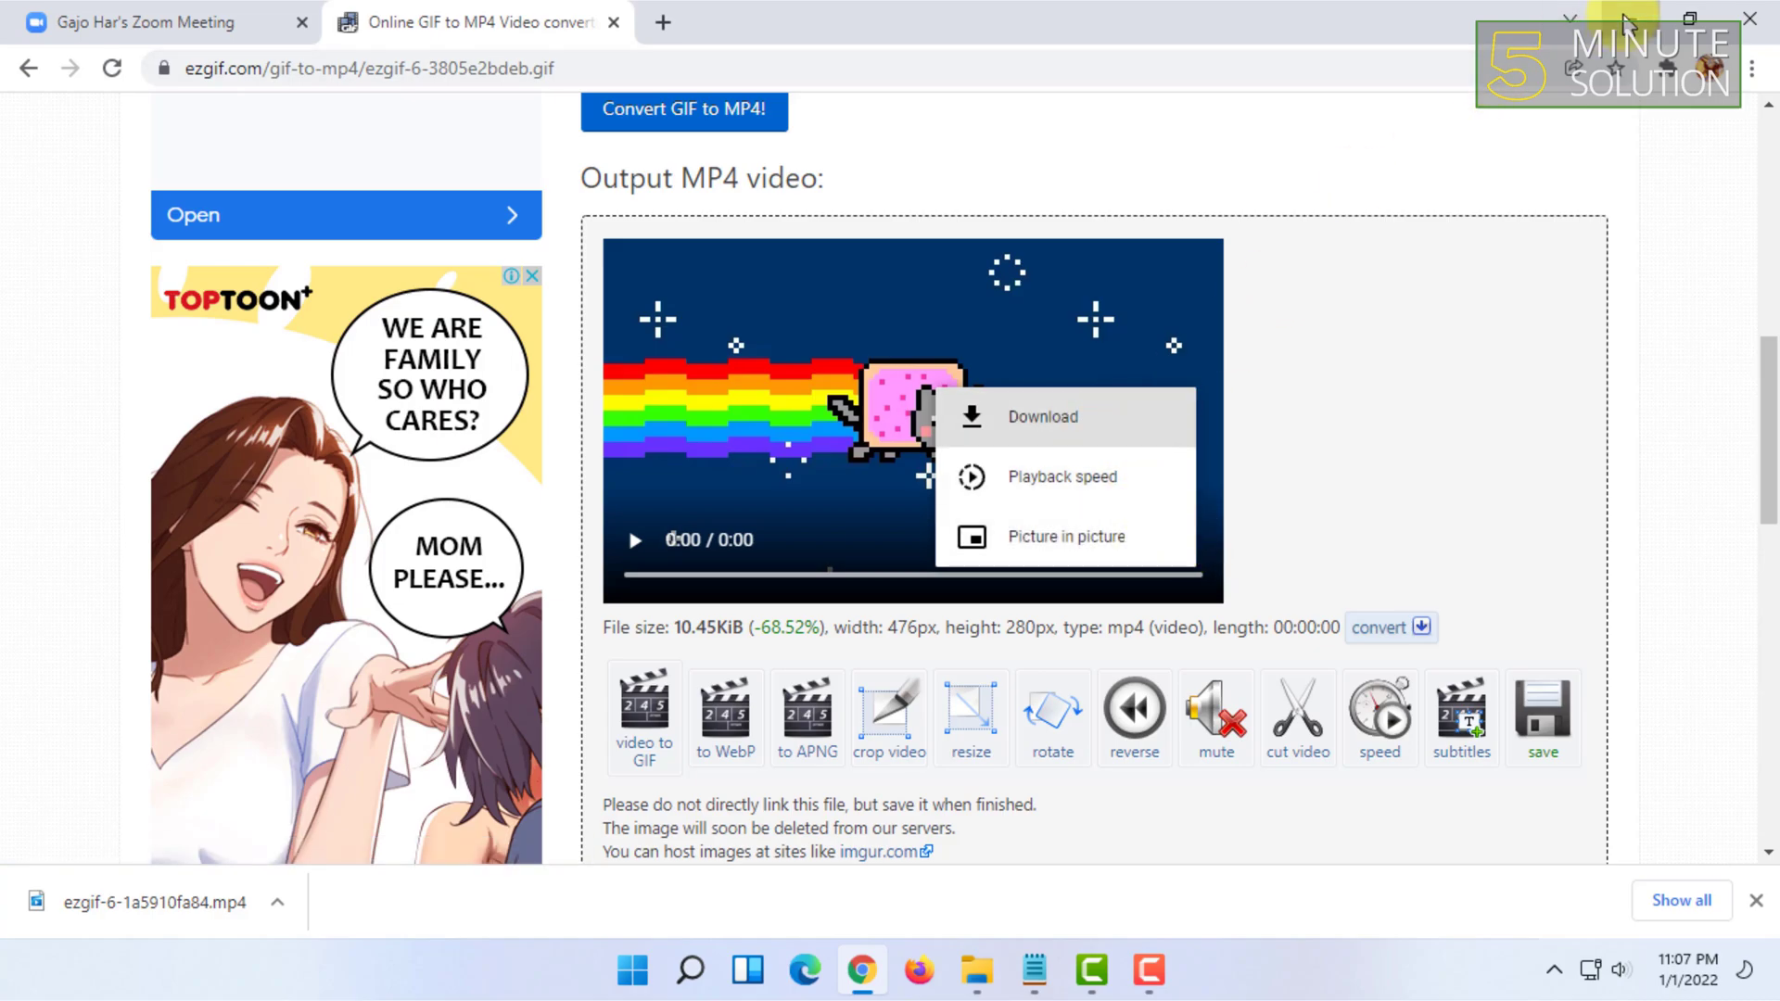
{"action": "left_click", "coordinate": [1624, 19]}
Check the desktop ezgif MP4's Properties, then restore Chrome on the Zoom Meeting tab
{"action": "left_click_drag", "start_coordinate": [99, 282], "coordinate": [73, 286]}
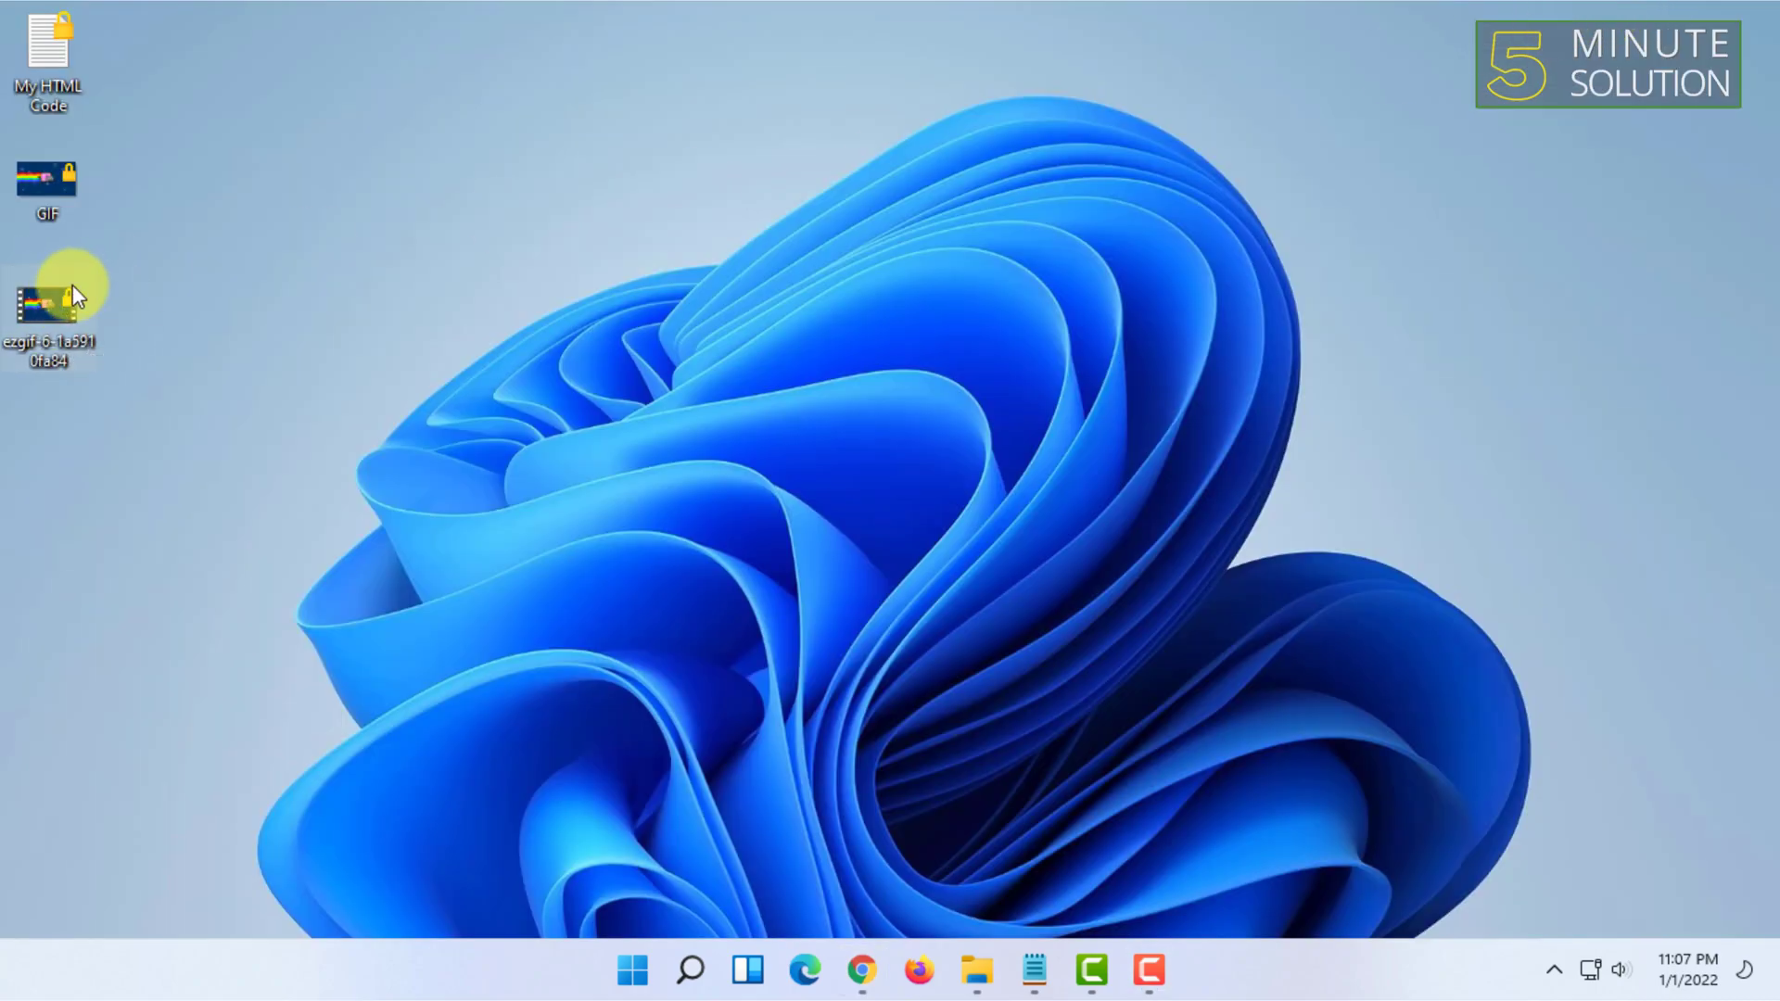
{"action": "right_click", "coordinate": [73, 286]}
{"action": "left_click", "coordinate": [243, 814]}
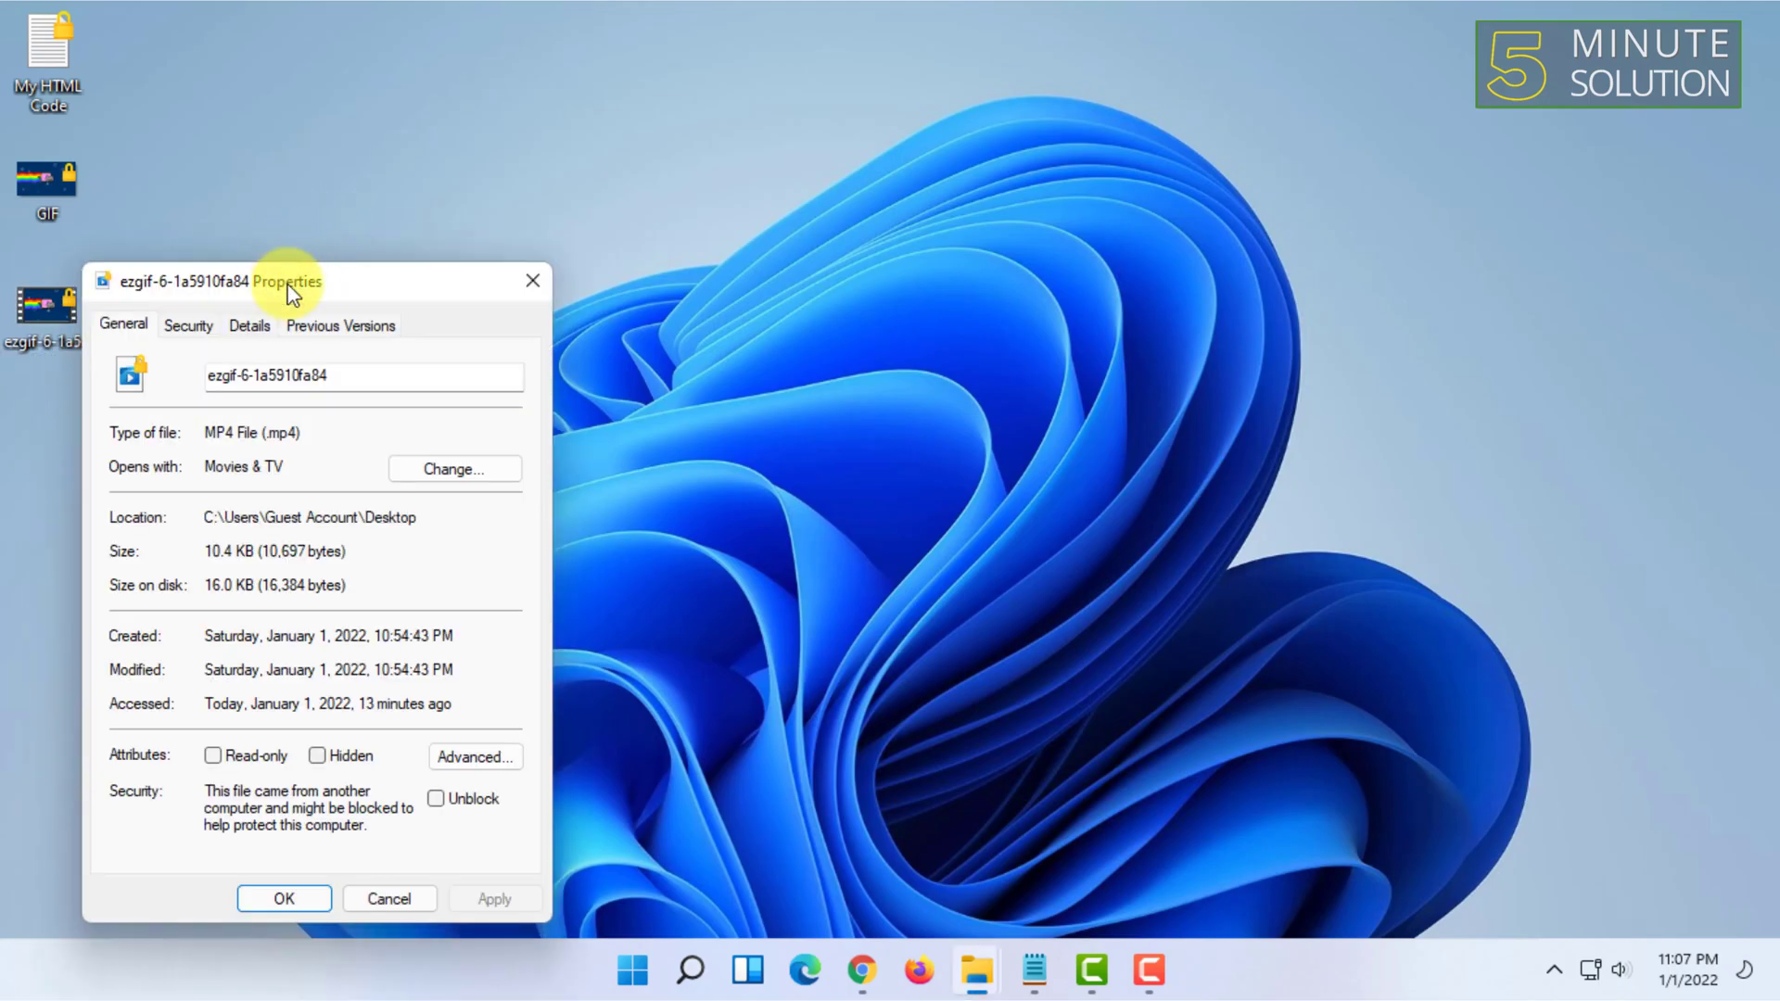
{"action": "left_click", "coordinate": [530, 278]}
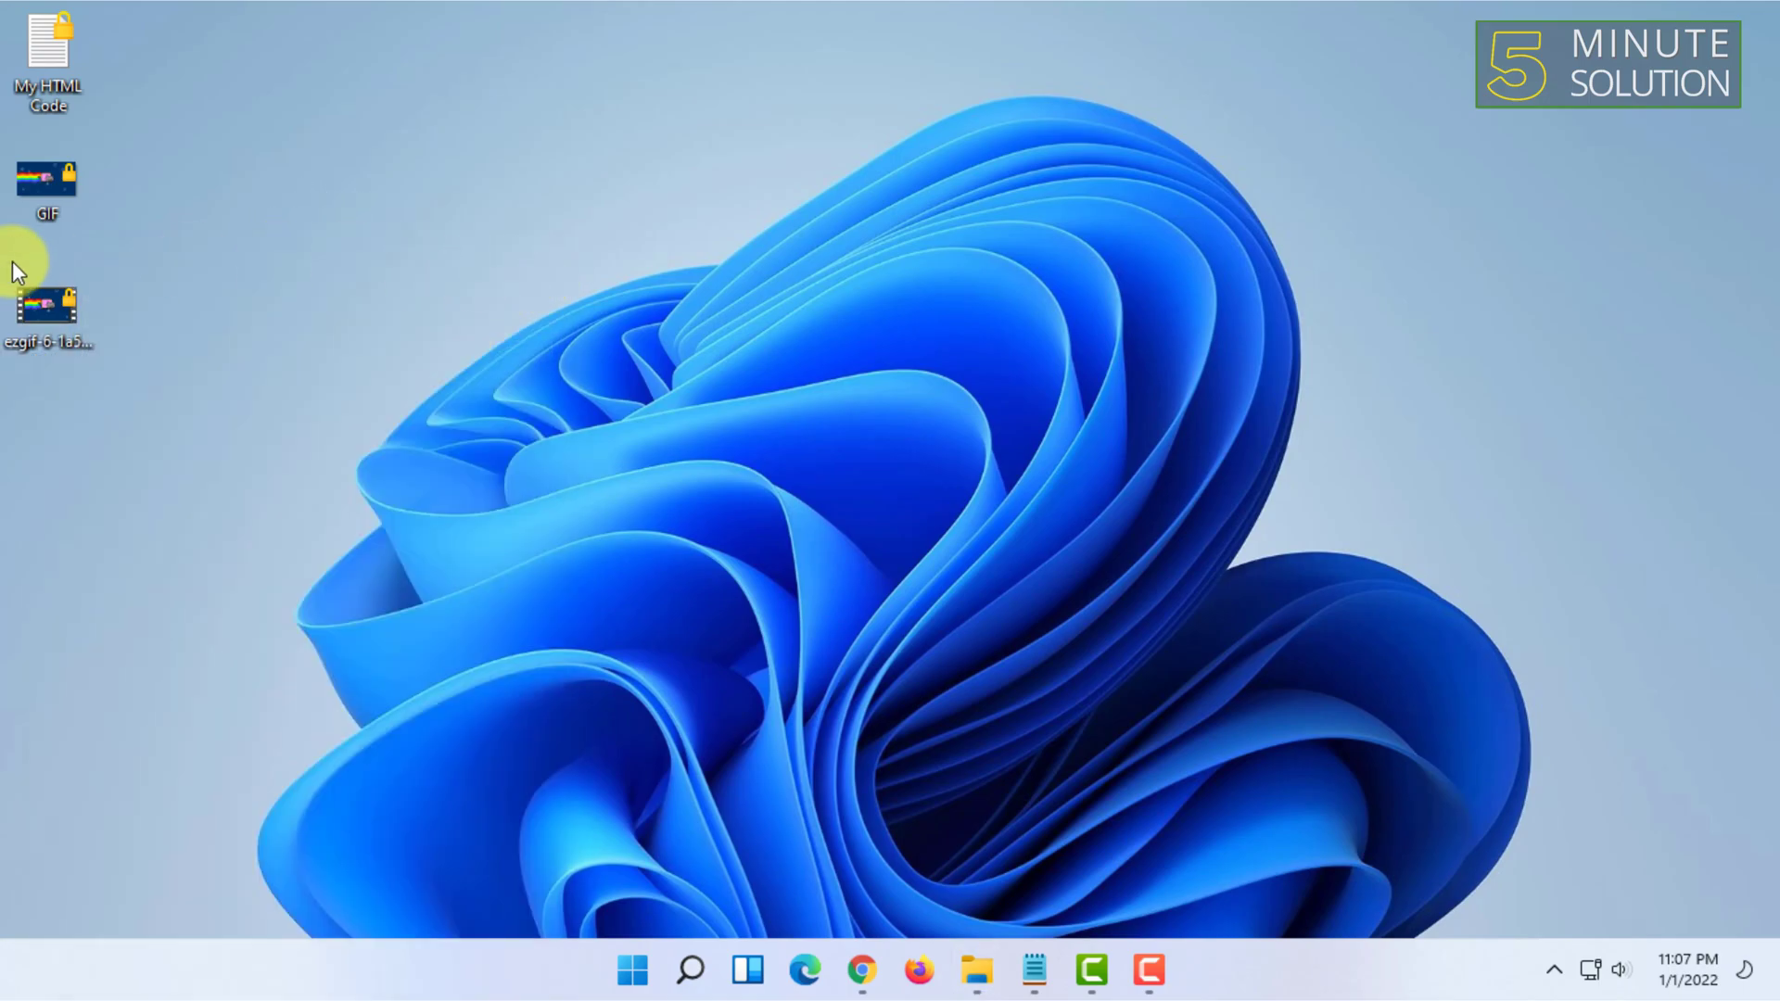
{"action": "left_click_drag", "start_coordinate": [52, 308], "coordinate": [52, 308]}
{"action": "left_click", "coordinate": [868, 991]}
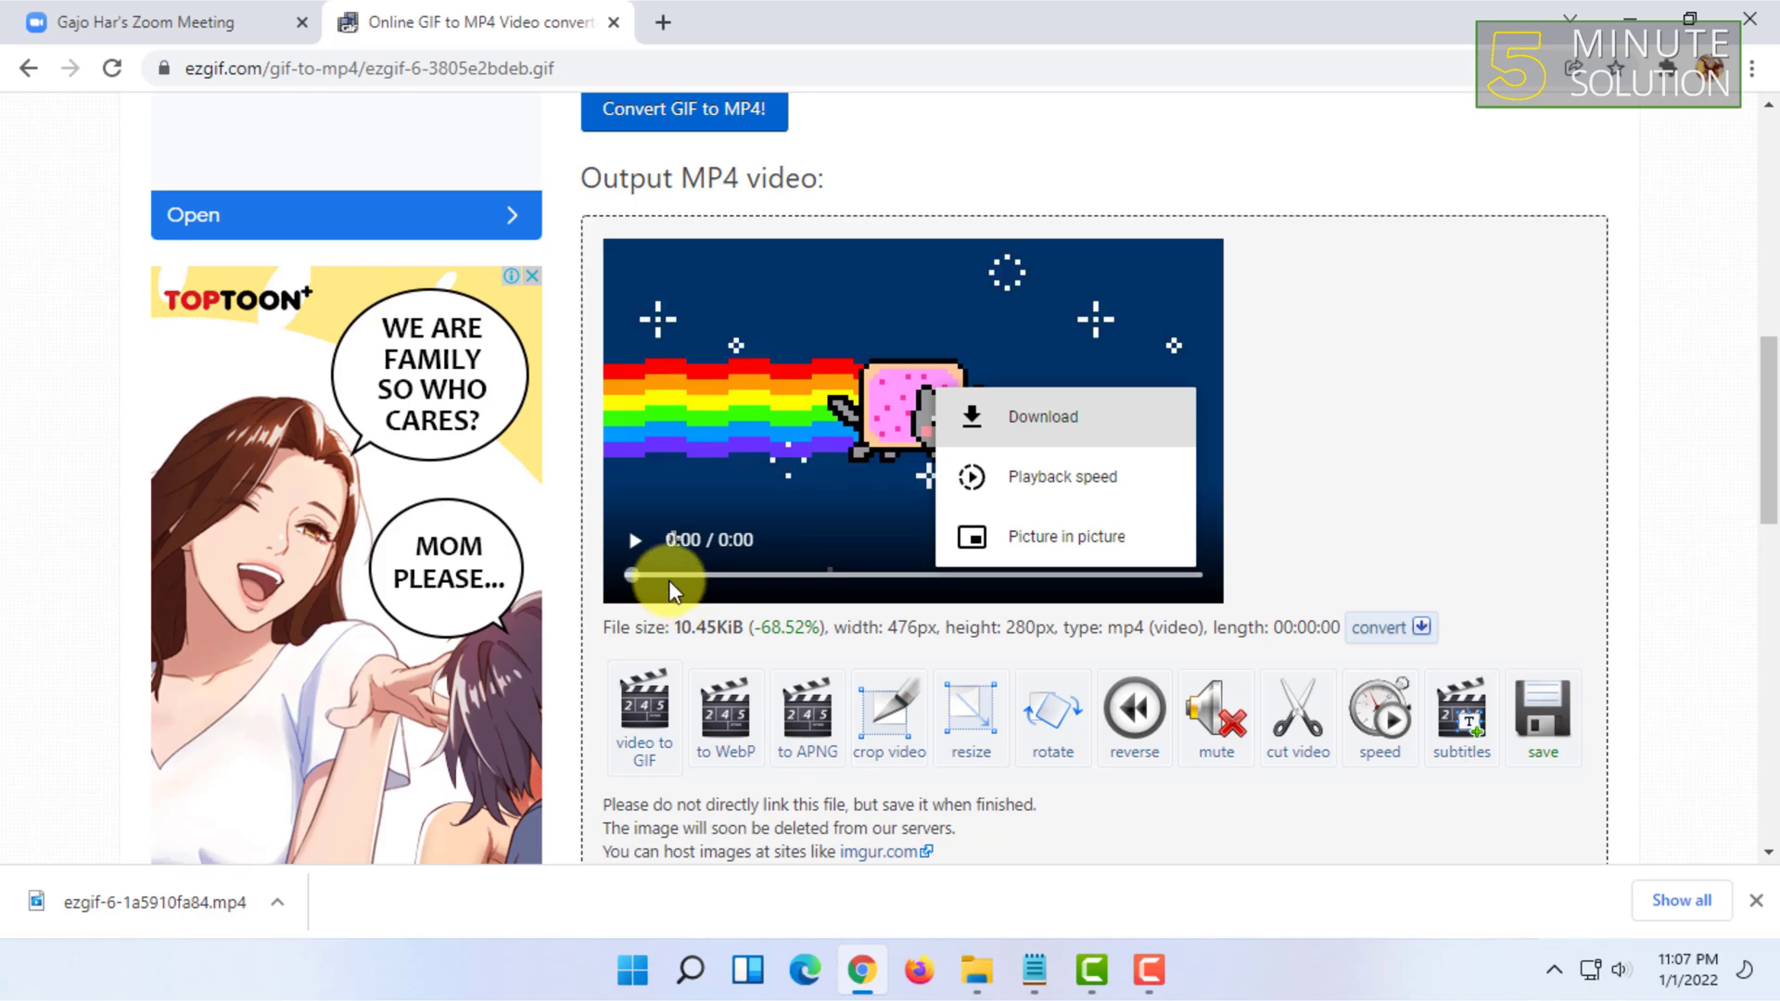
{"action": "left_click", "coordinate": [278, 13]}
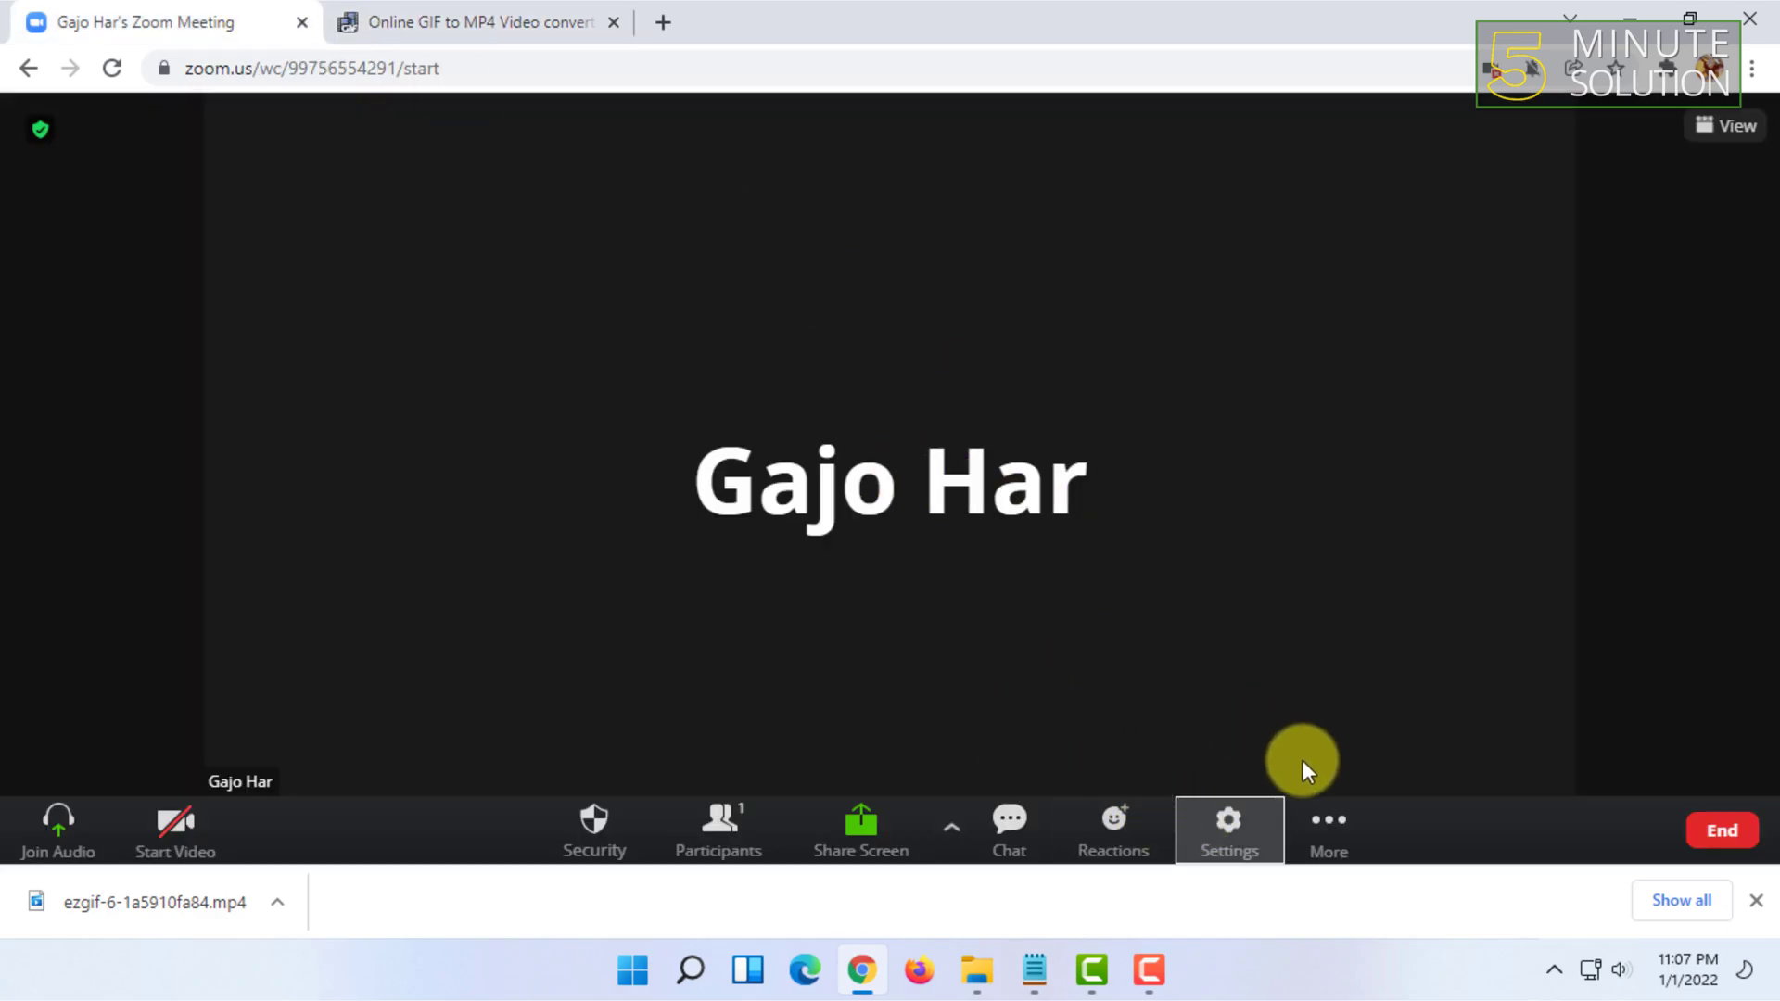
Open Zoom's meeting Settings to the Background section
{"action": "left_click", "coordinate": [1233, 828]}
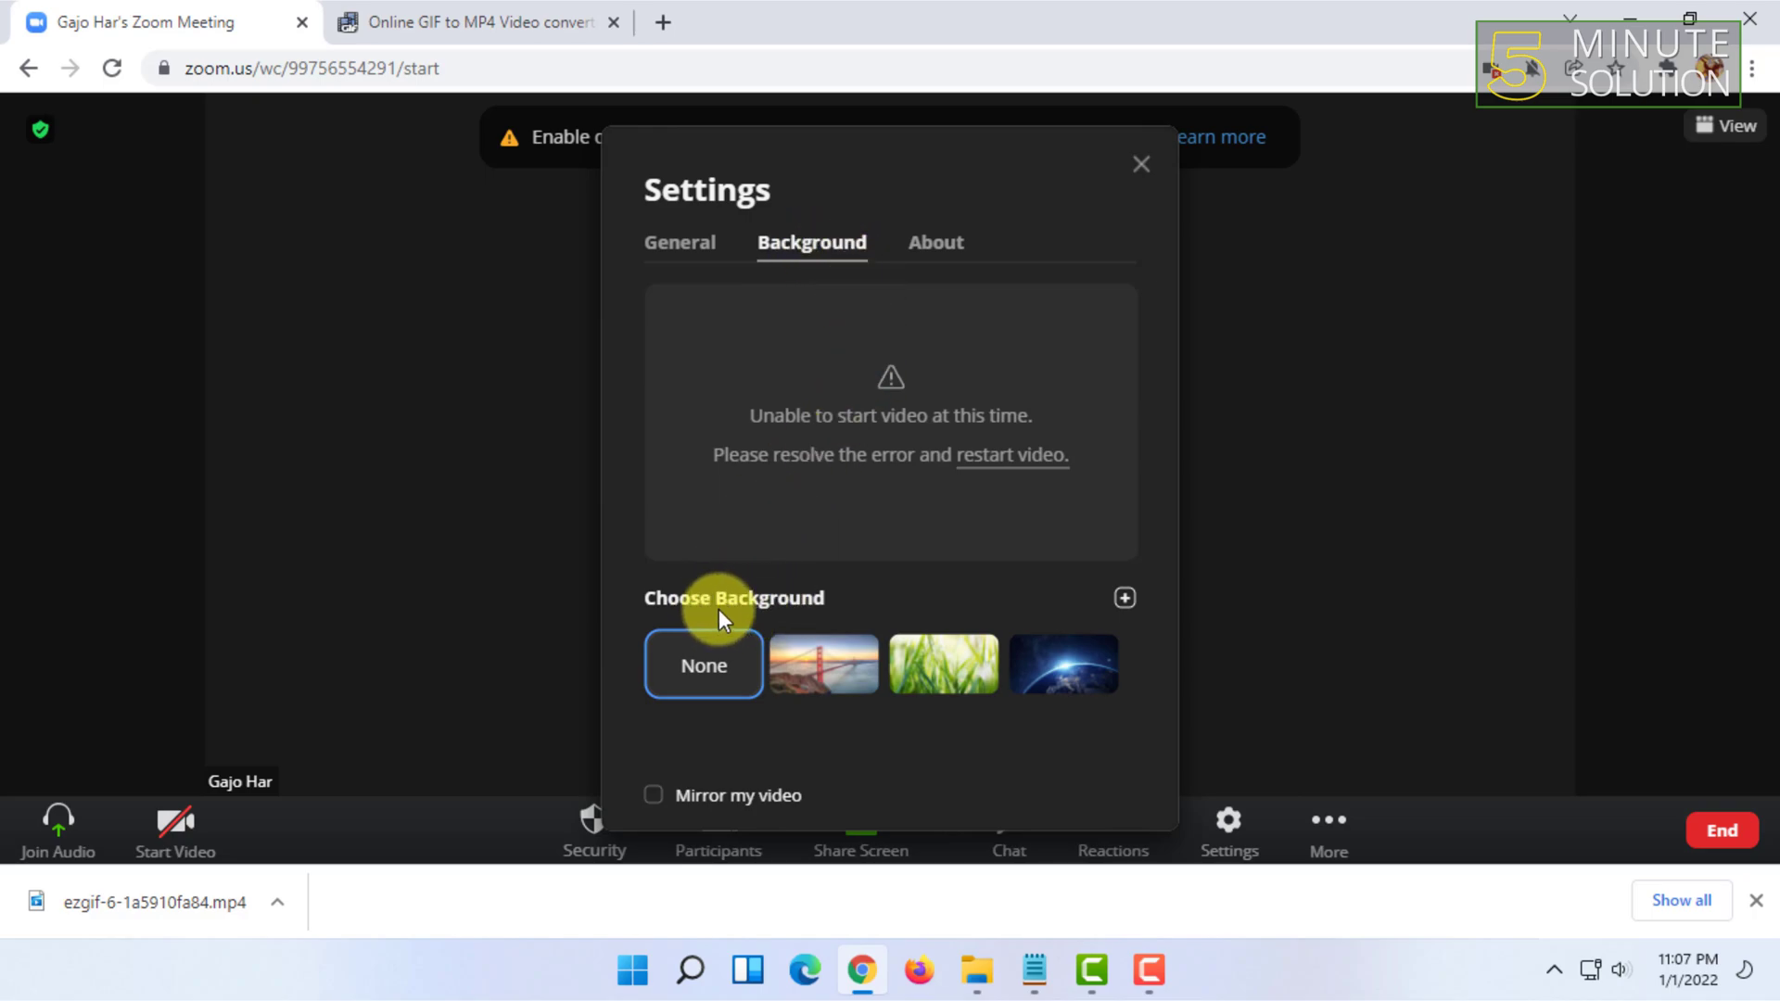
Add a custom background from the Desktop, showing All Files and choosing the ezgif-6-1a5910fa84 MP4
{"action": "left_click", "coordinate": [1124, 598]}
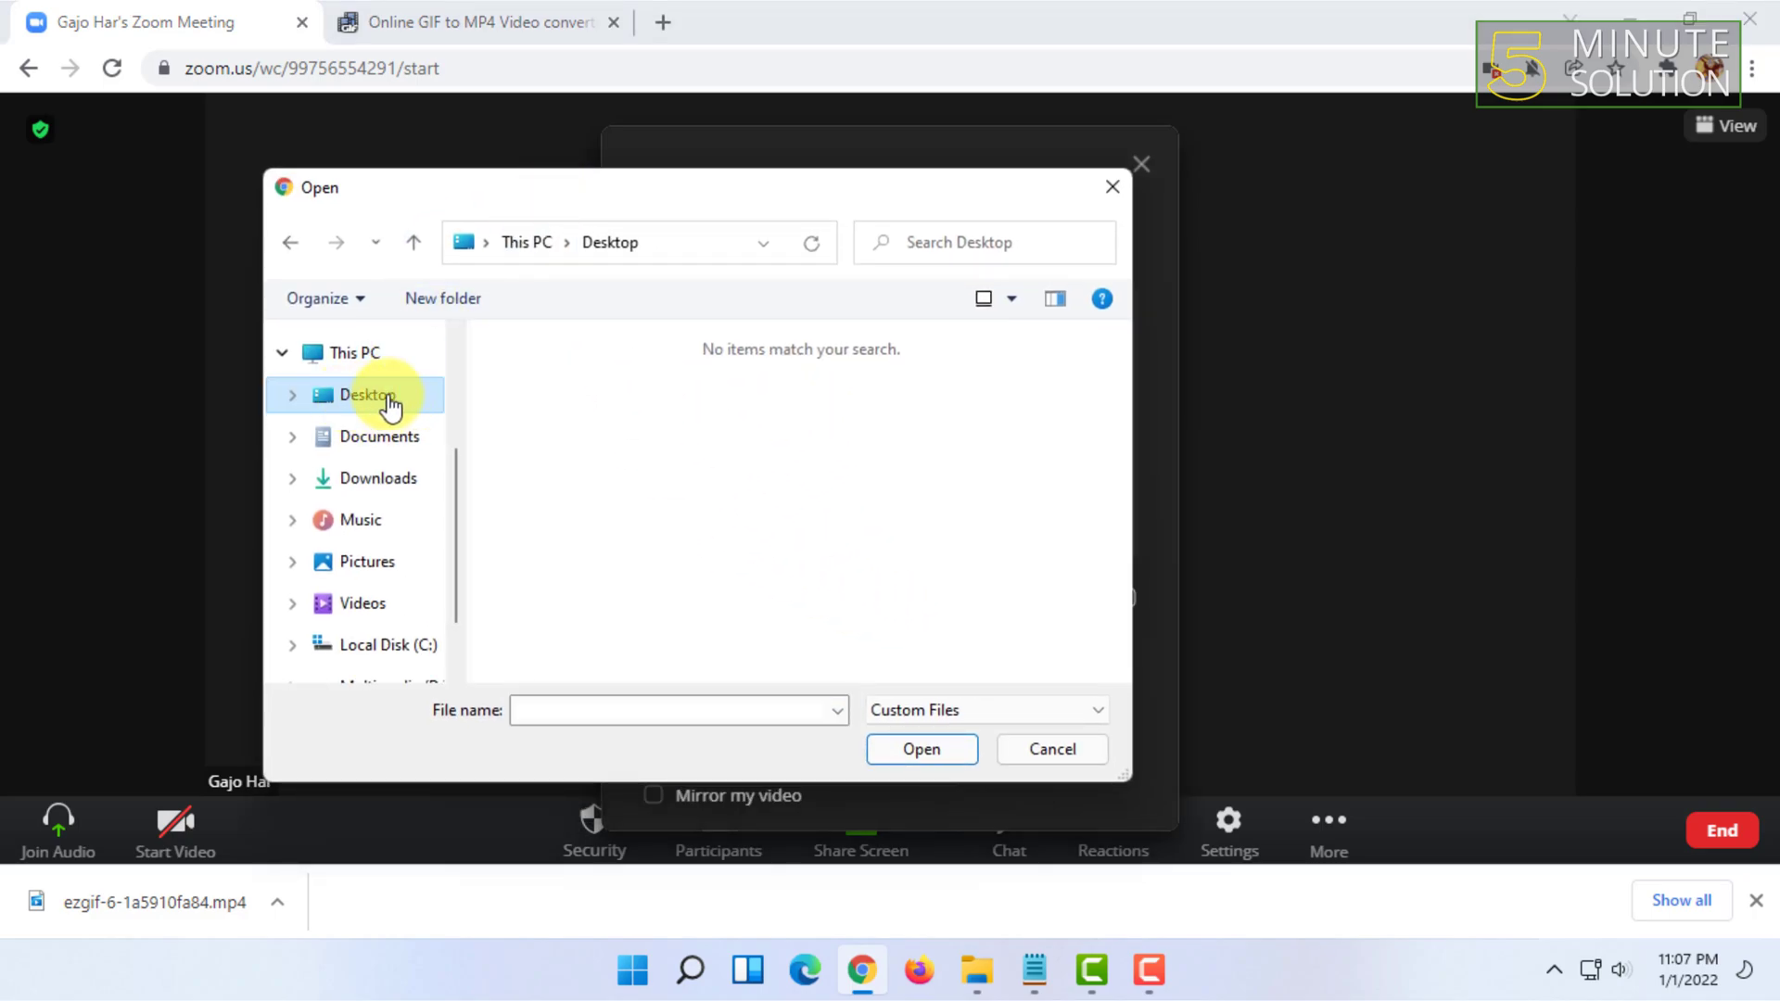
{"action": "left_click", "coordinate": [927, 710]}
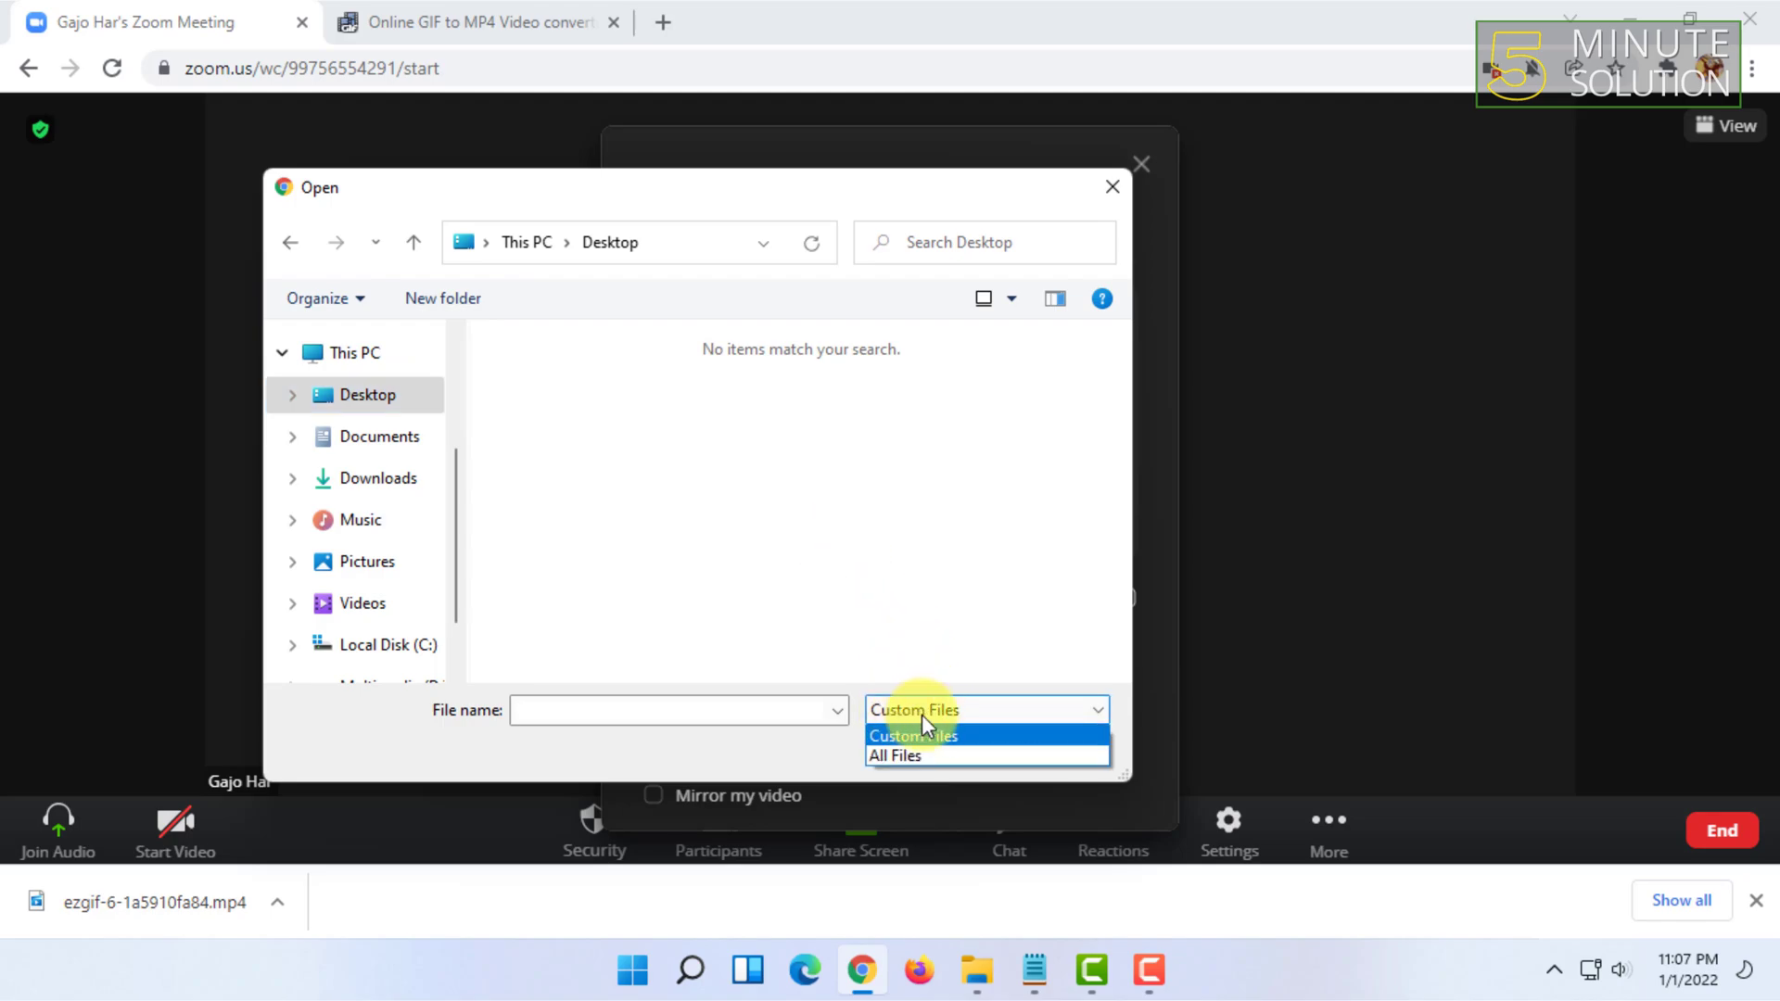
{"action": "left_click", "coordinate": [918, 756]}
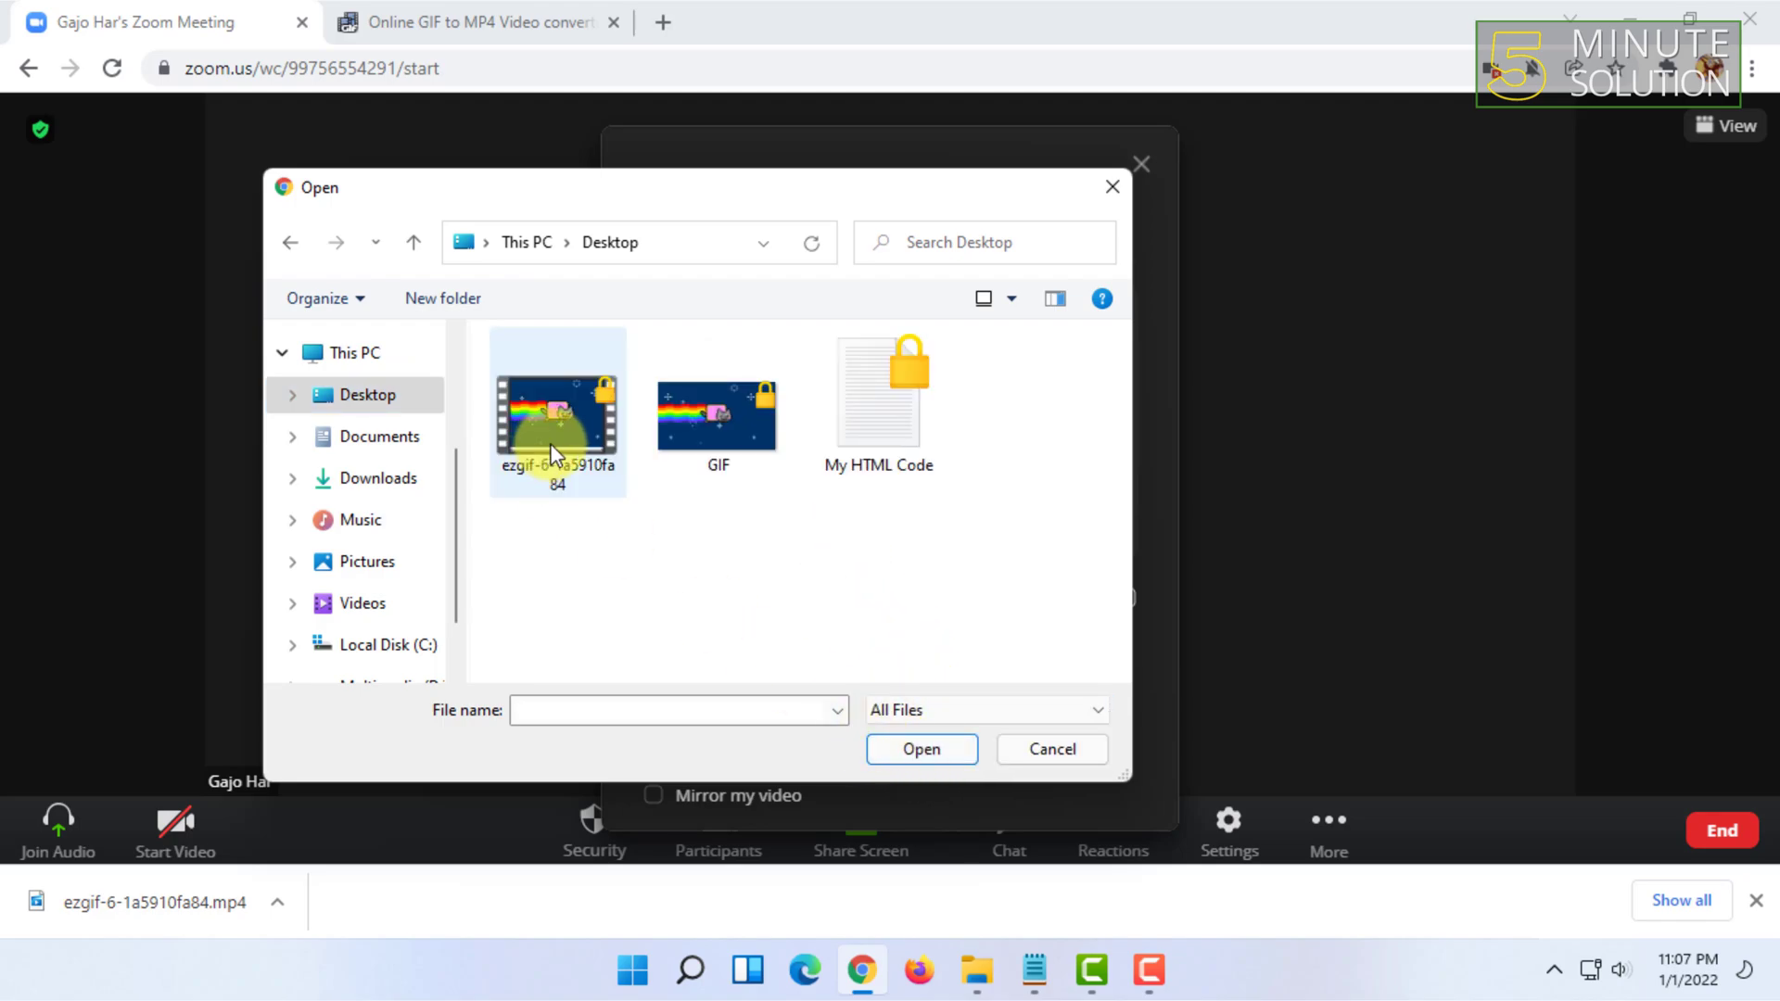
{"action": "left_click", "coordinate": [561, 423]}
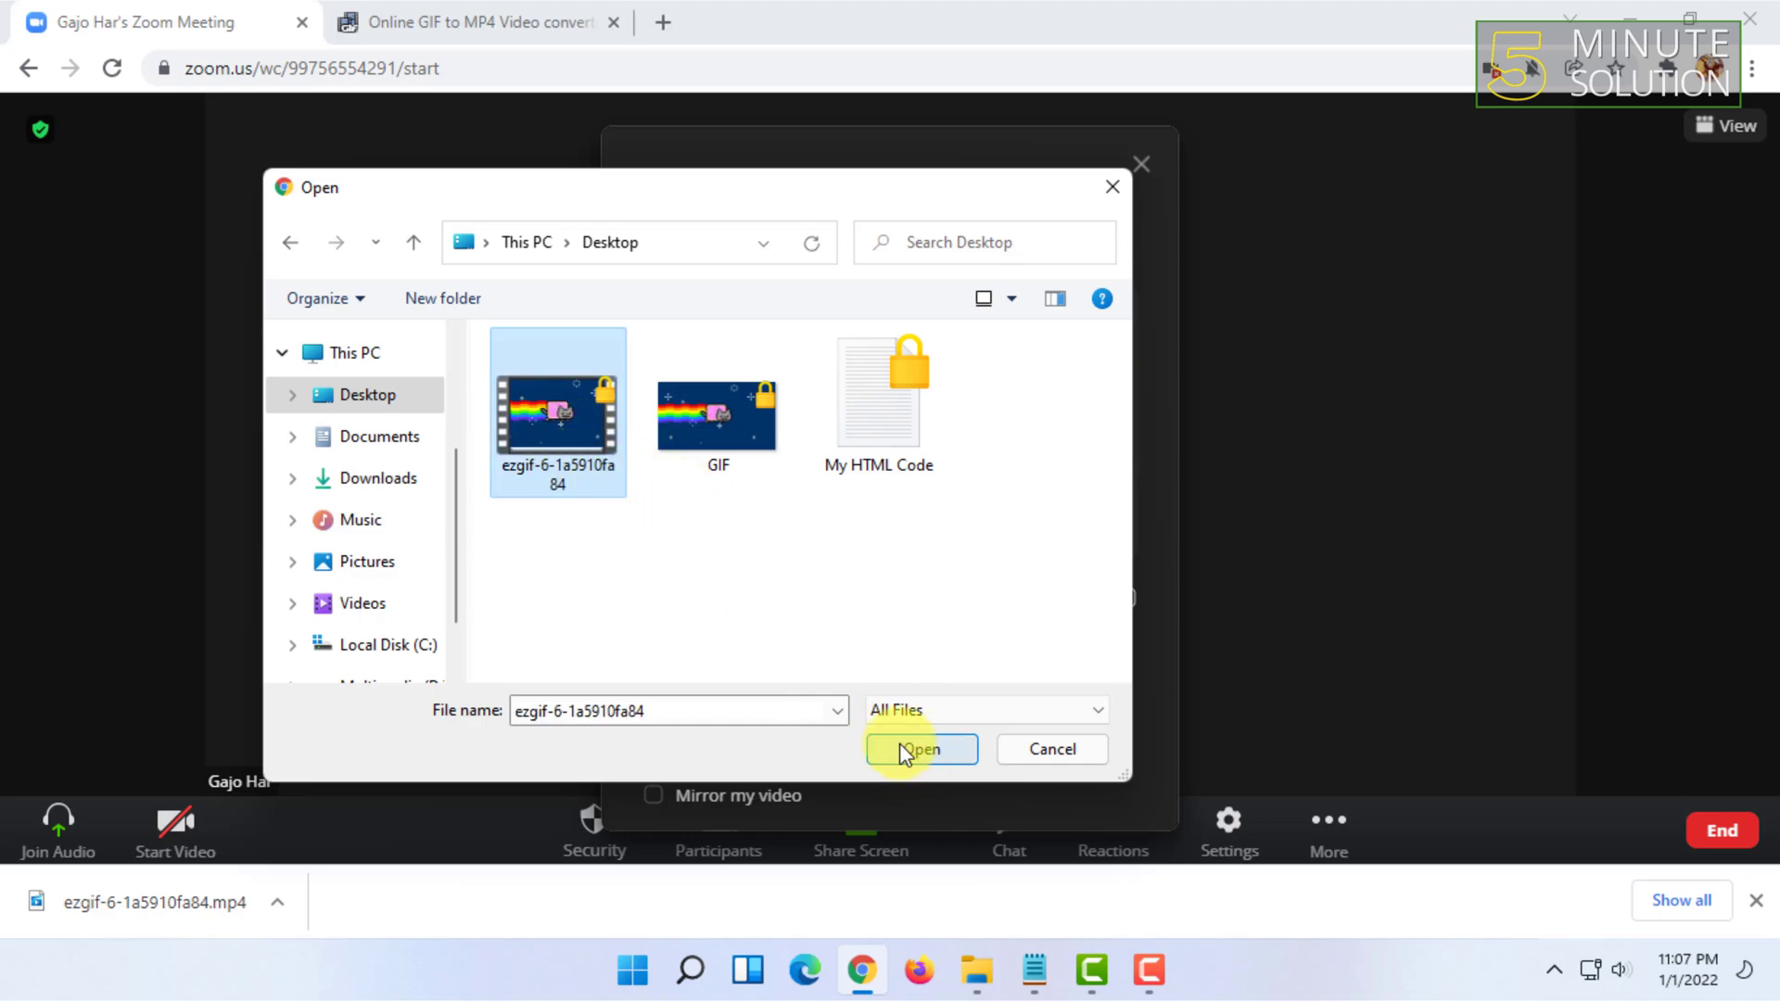
{"action": "left_click", "coordinate": [1025, 746]}
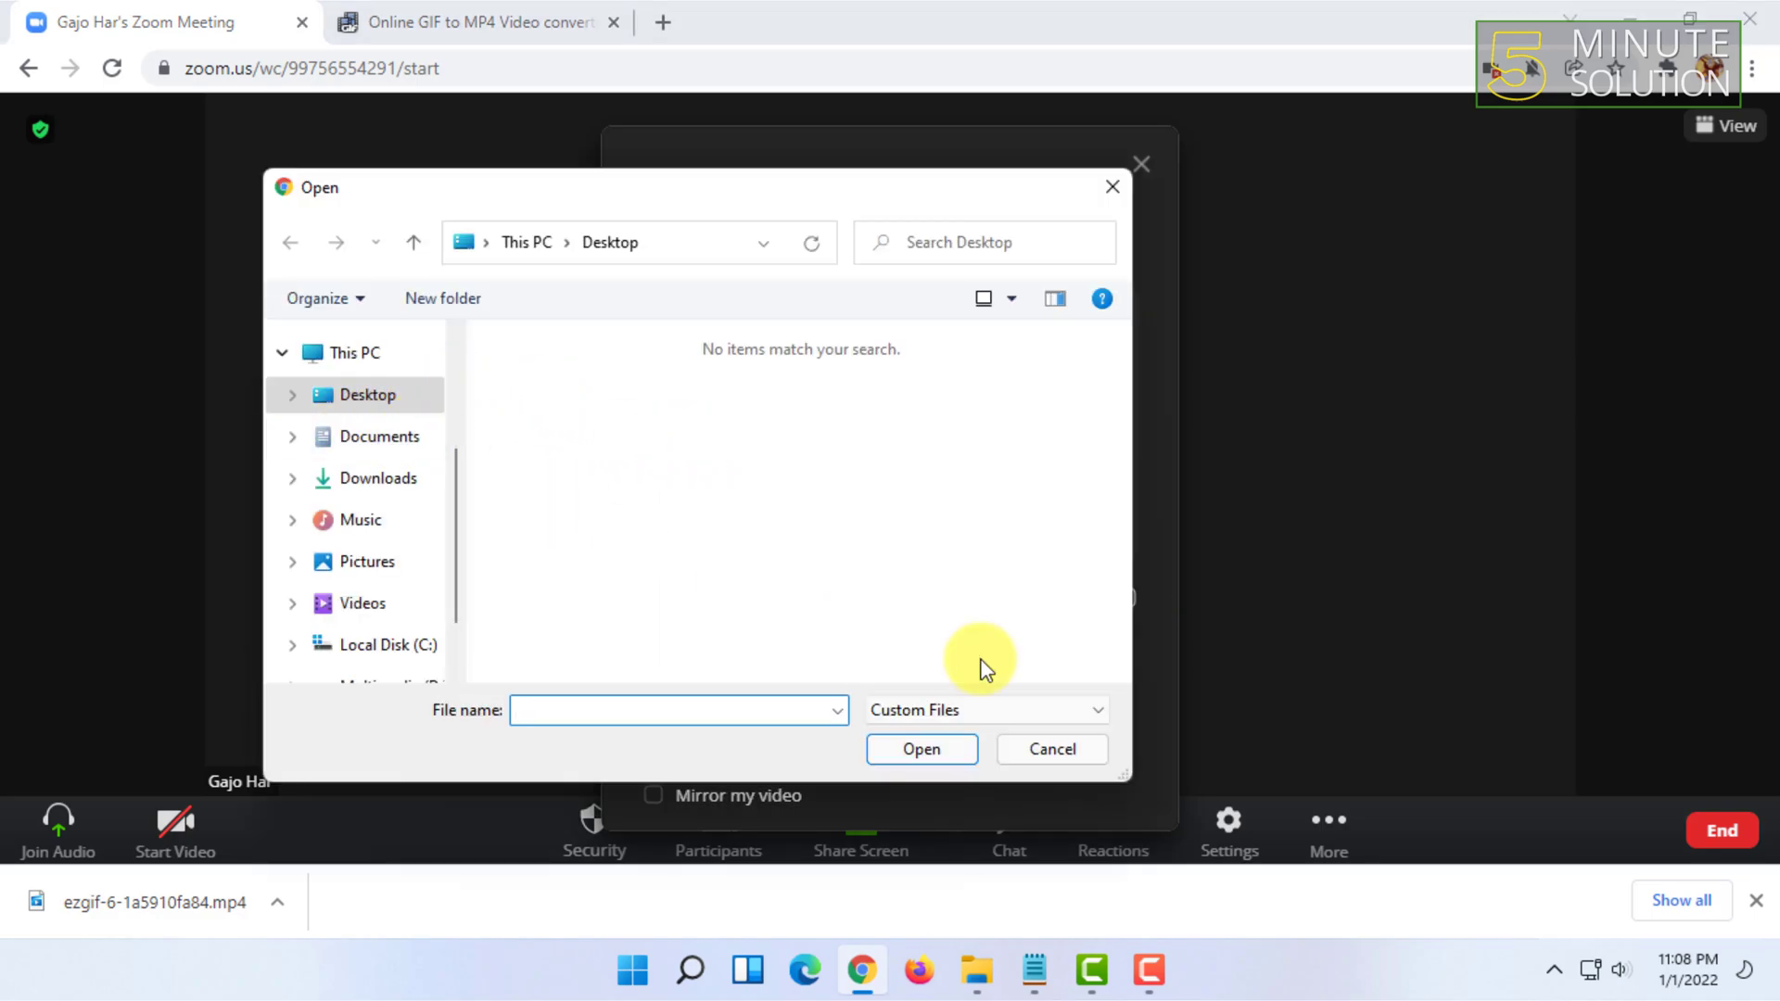
Cancel the Open dialog, close Zoom Settings, and minimize Chrome to show the desktop
{"action": "left_click", "coordinate": [1053, 749]}
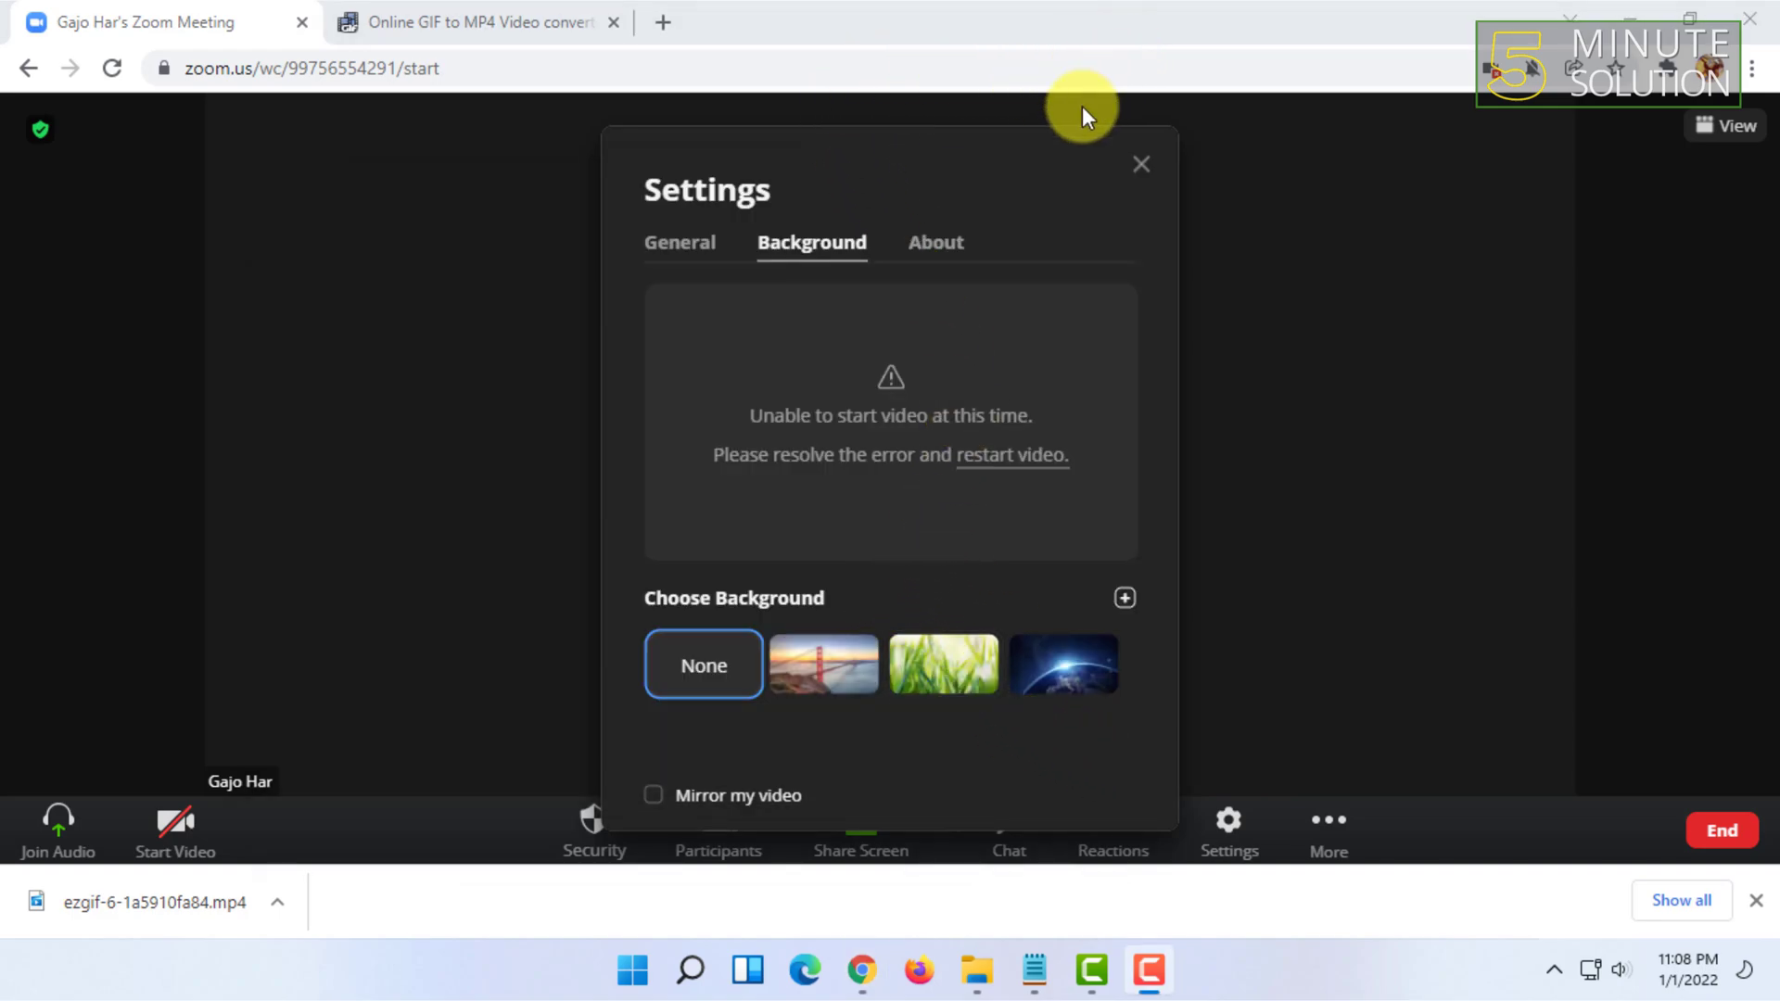
{"action": "left_click", "coordinate": [1143, 165]}
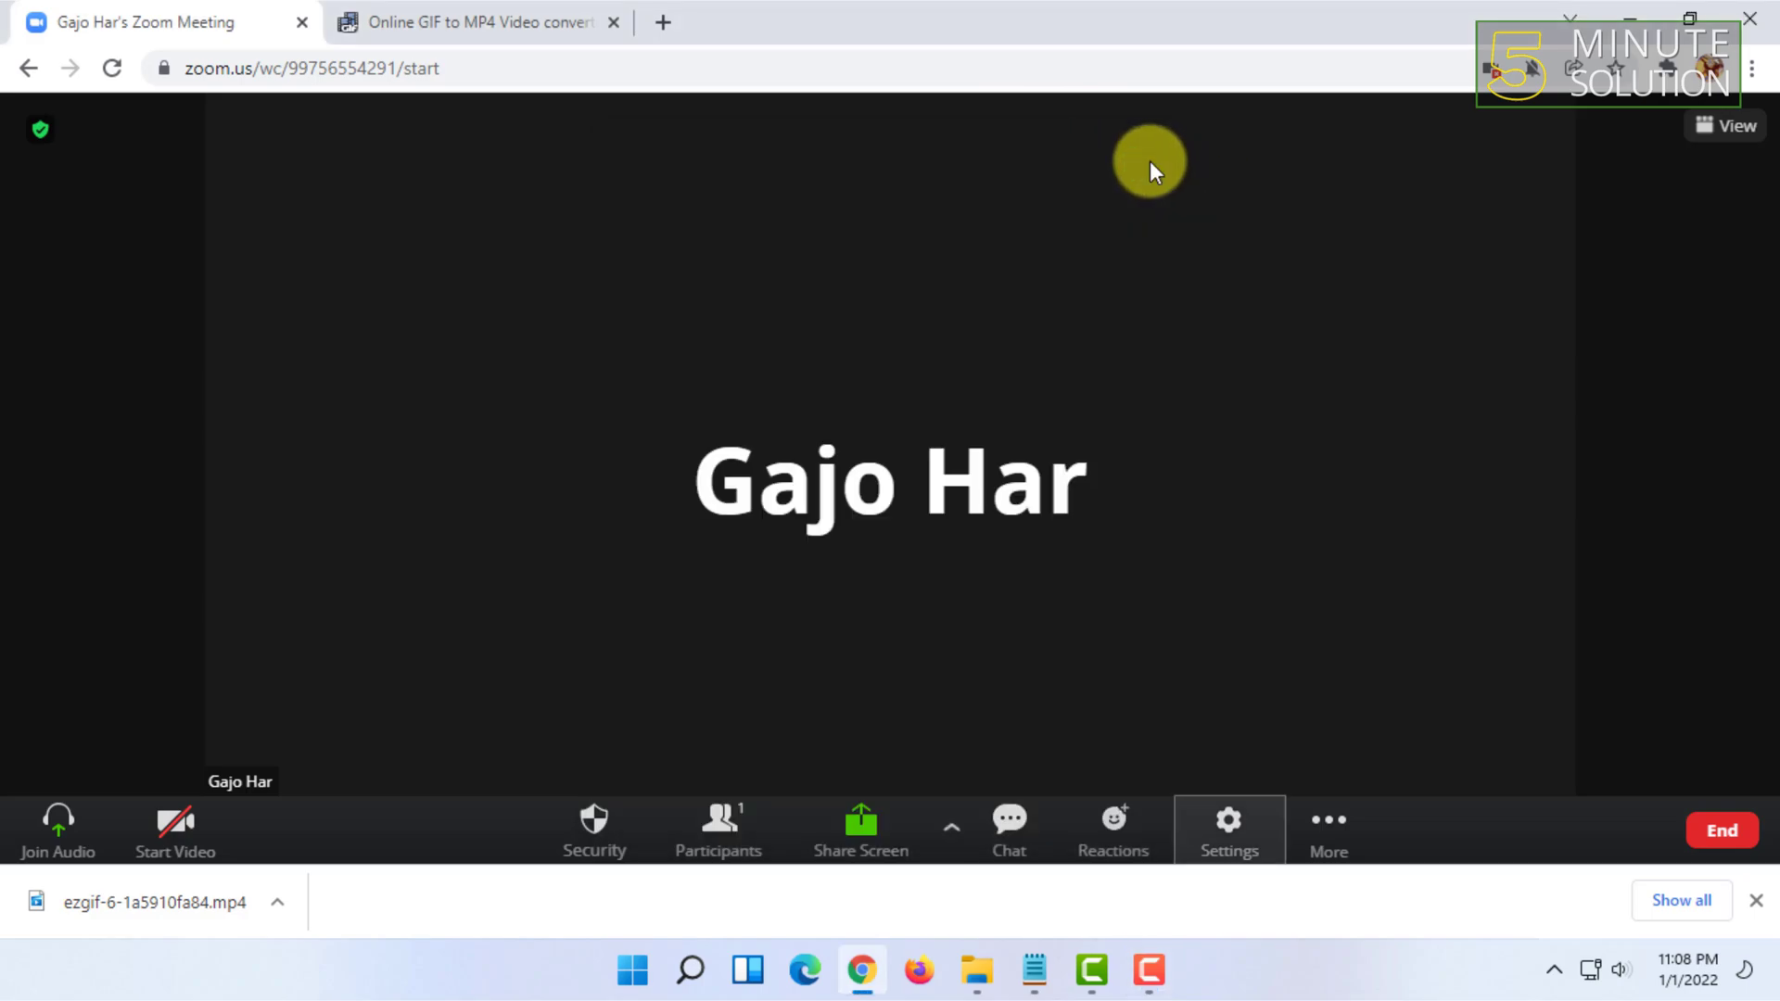
{"action": "key", "text": "F10"}
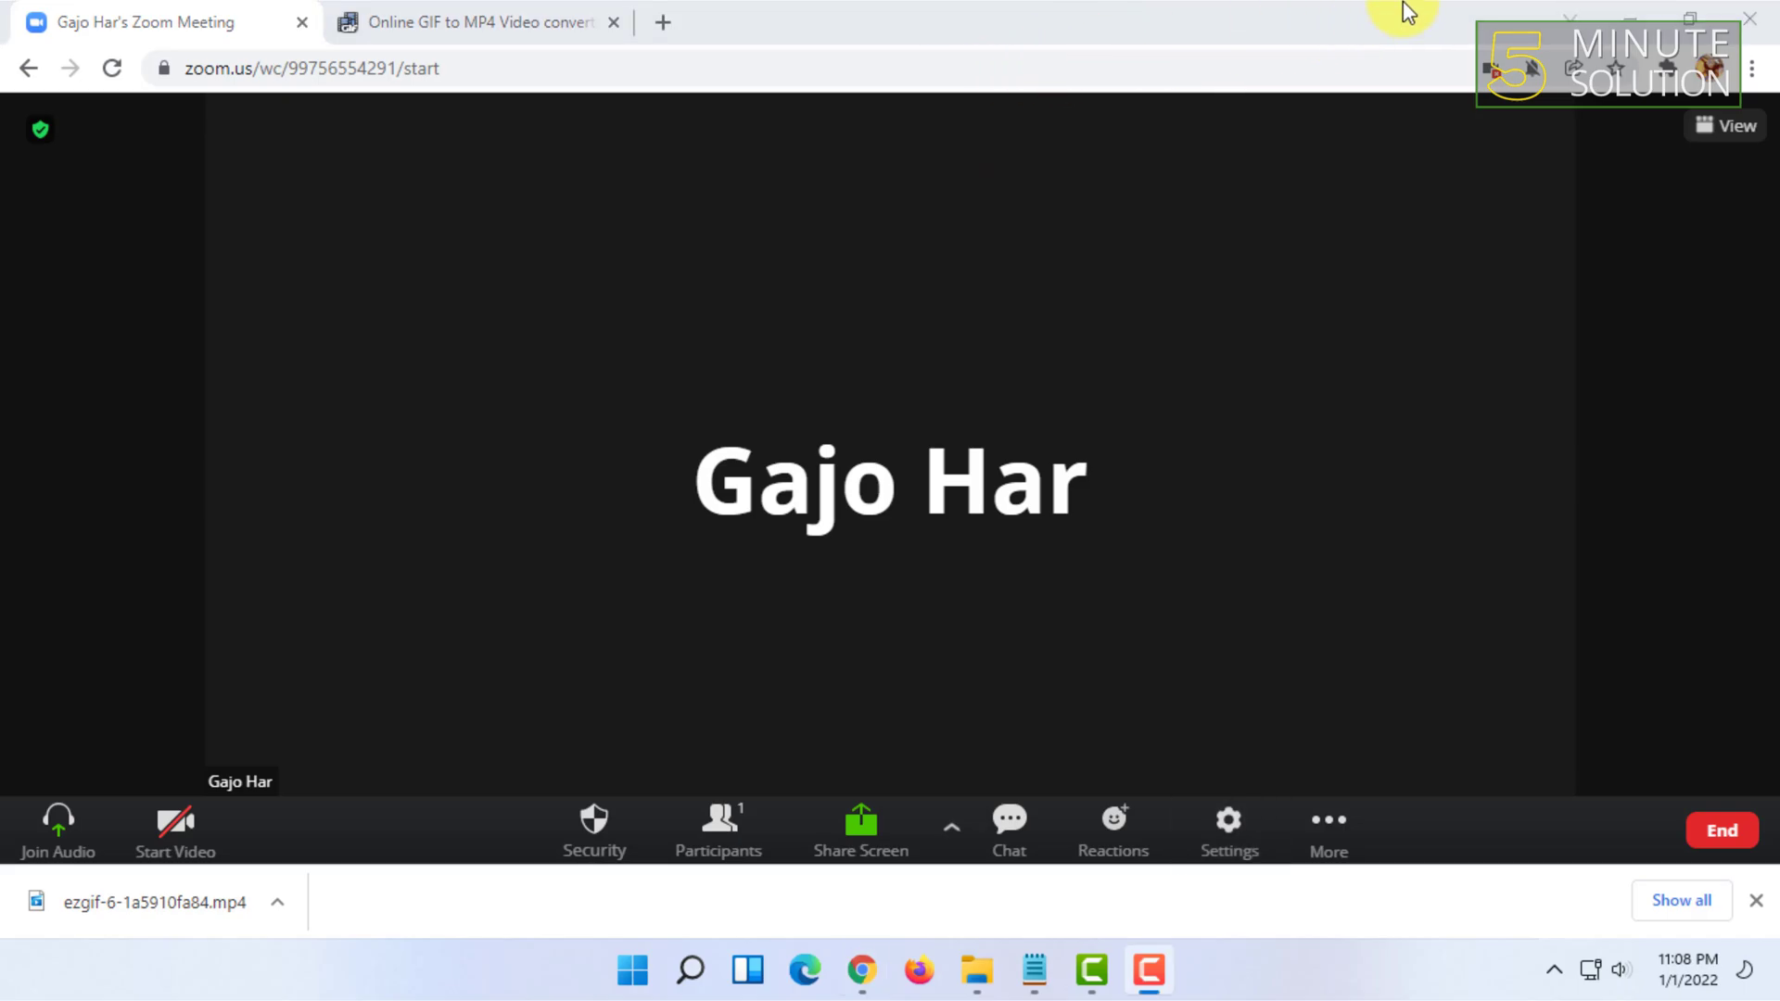
{"action": "left_click", "coordinate": [1634, 2]}
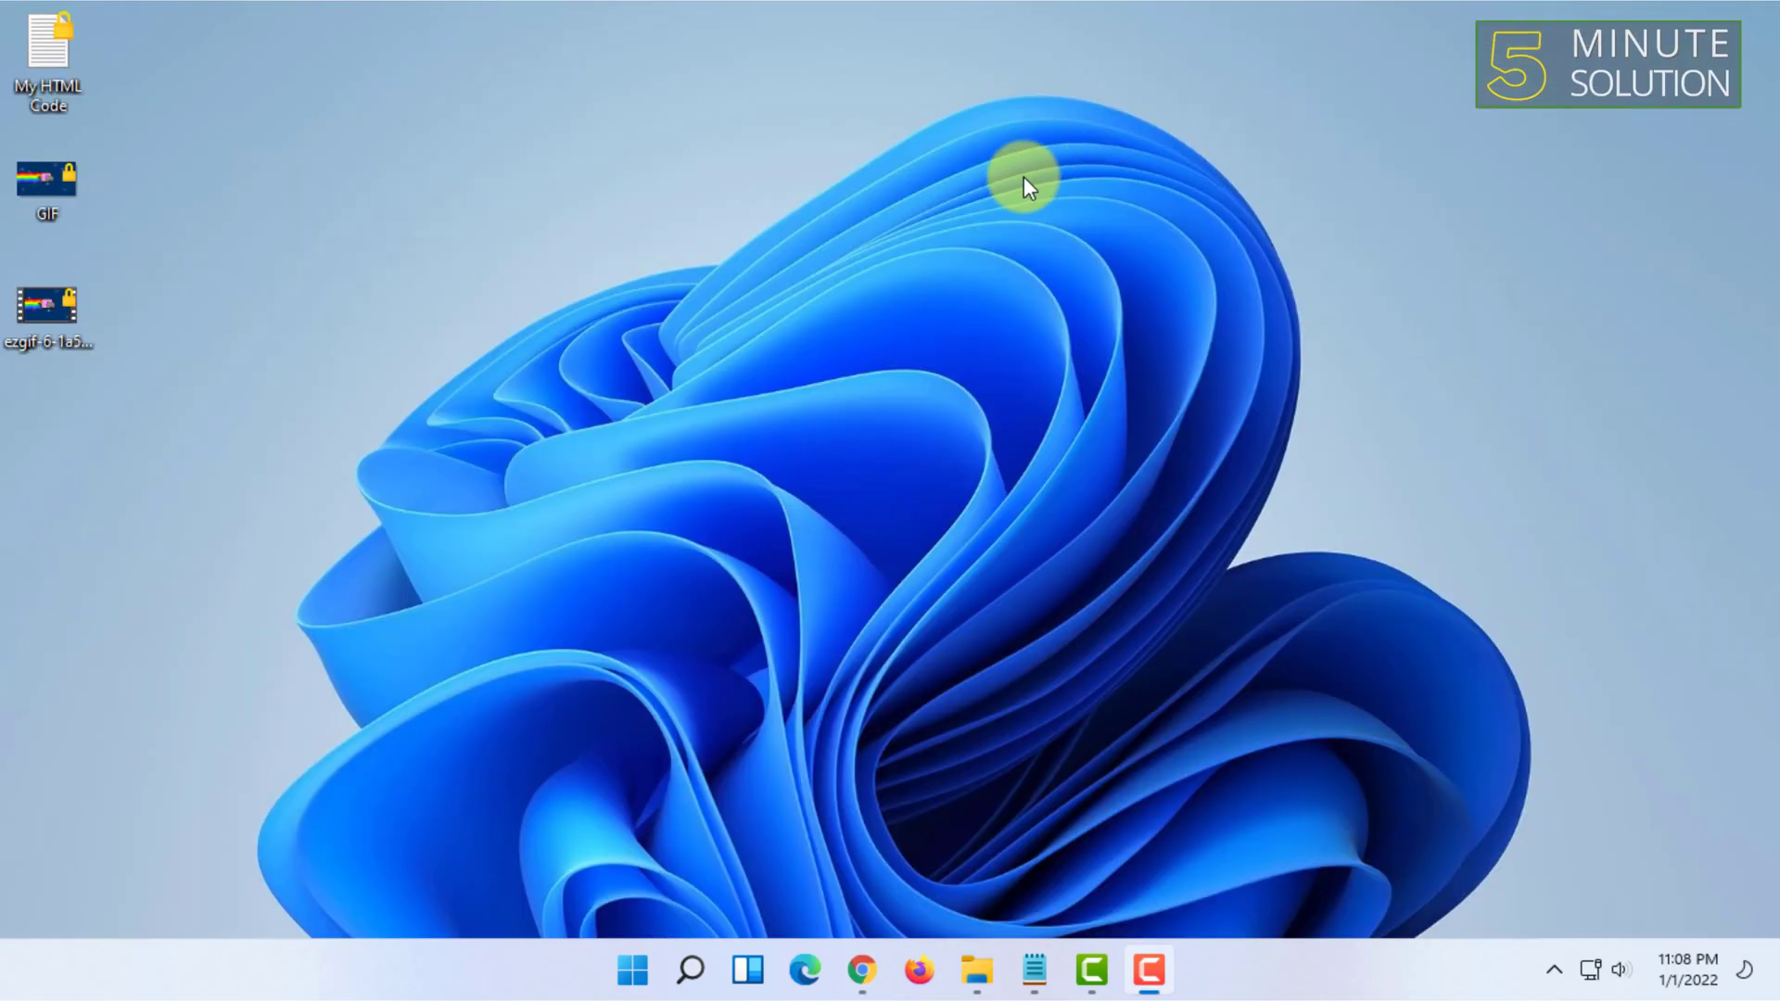